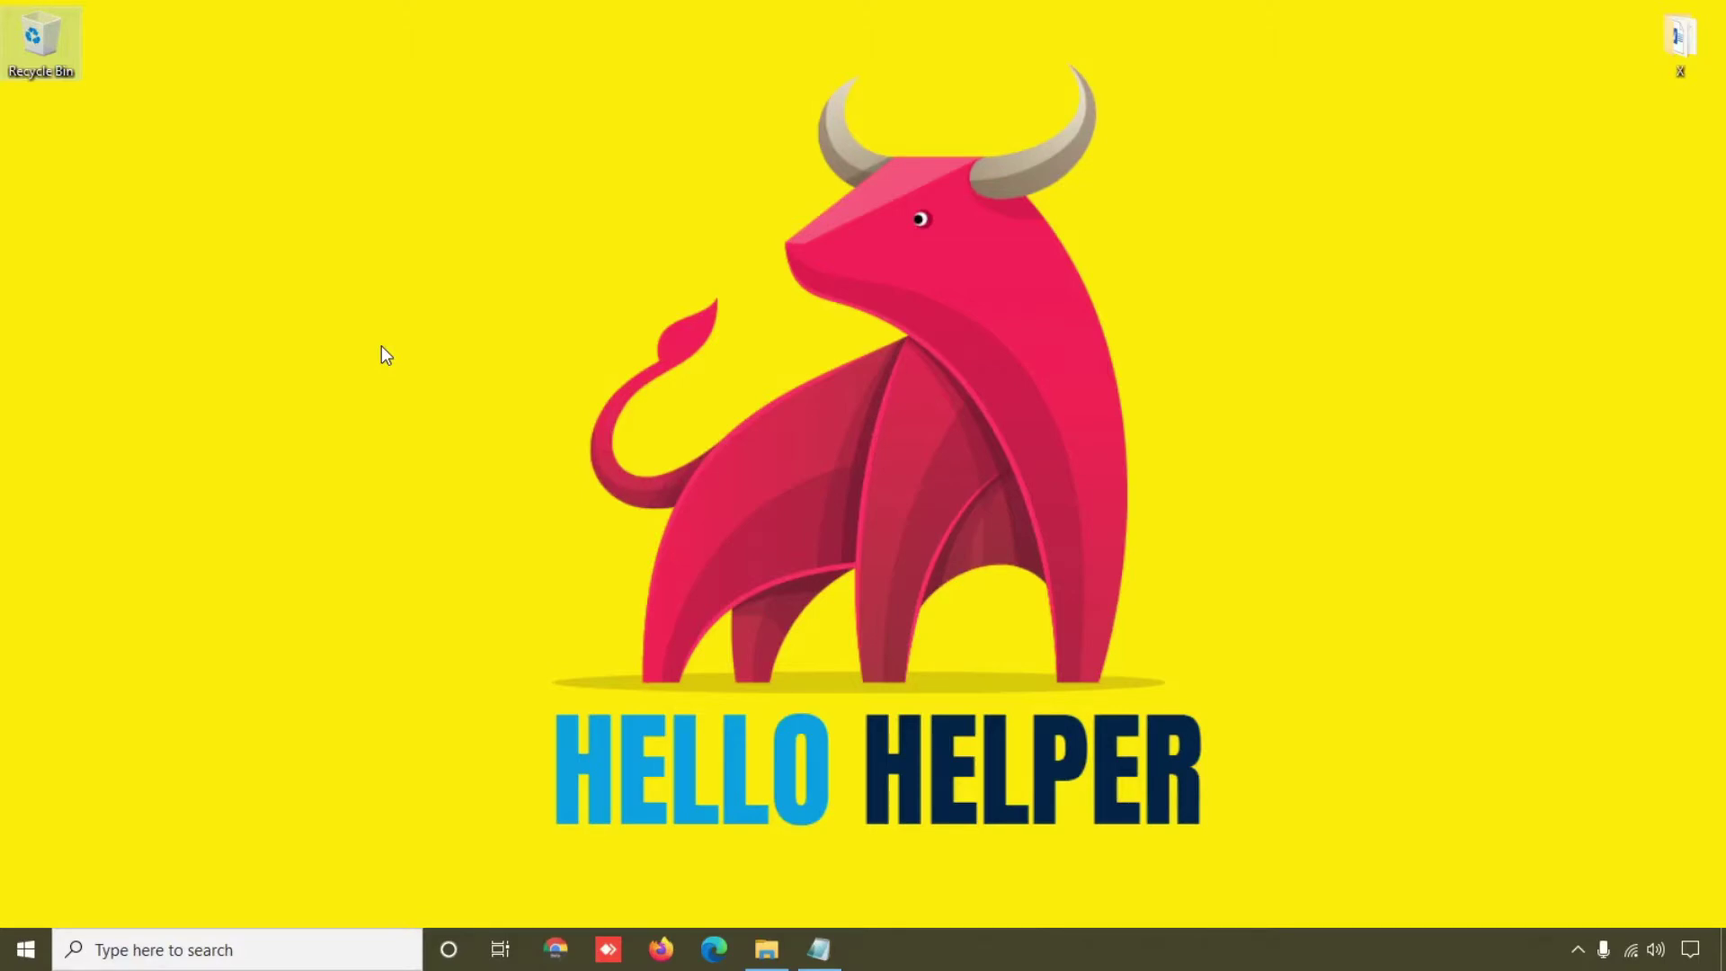
# Open Windows Settings from the Start menu and go to the System section's Display page.
pyautogui.click(26, 949)
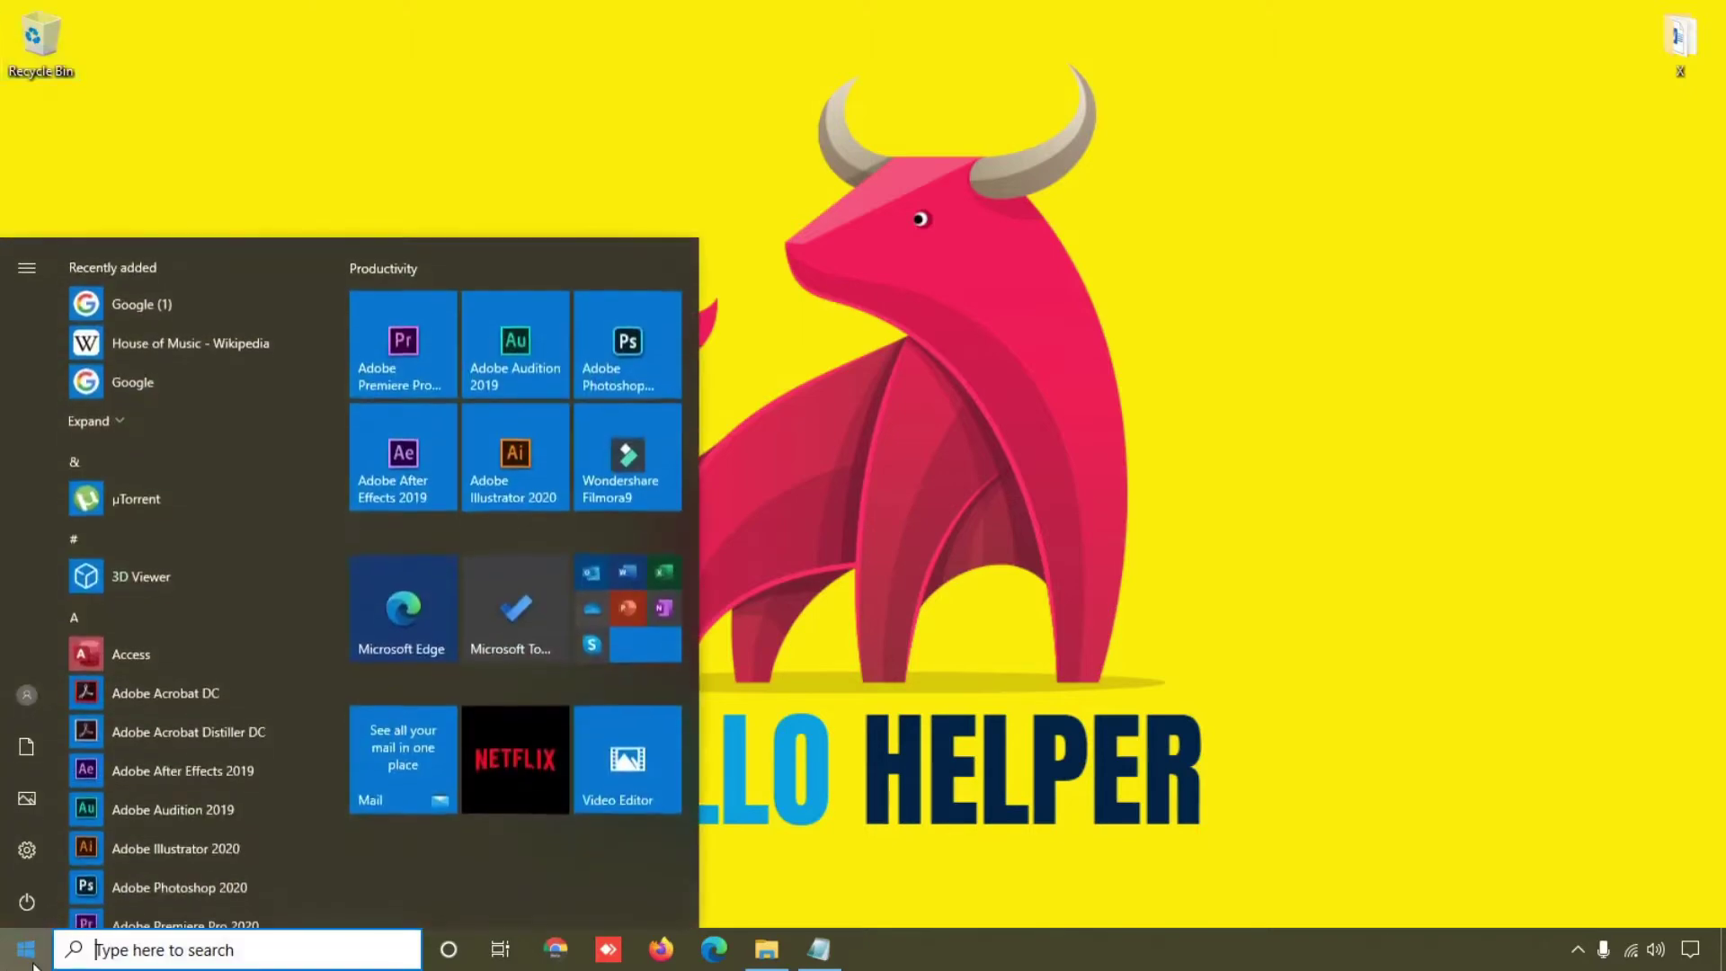
pyautogui.click(26, 870)
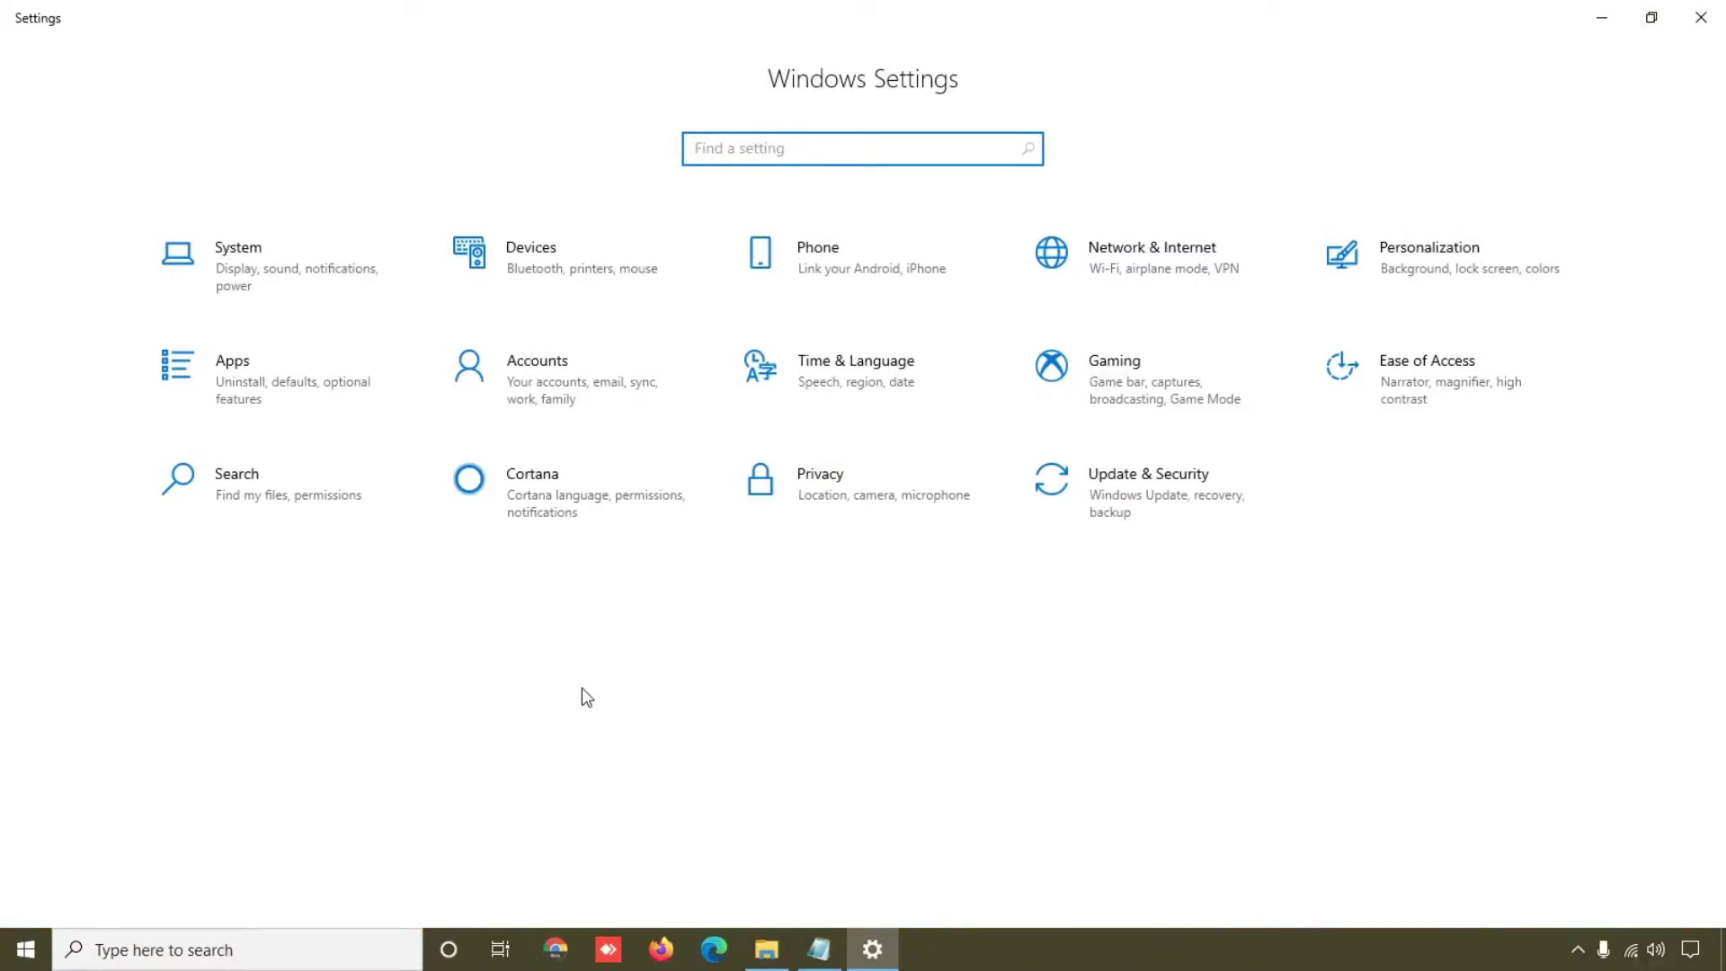
pyautogui.click(257, 284)
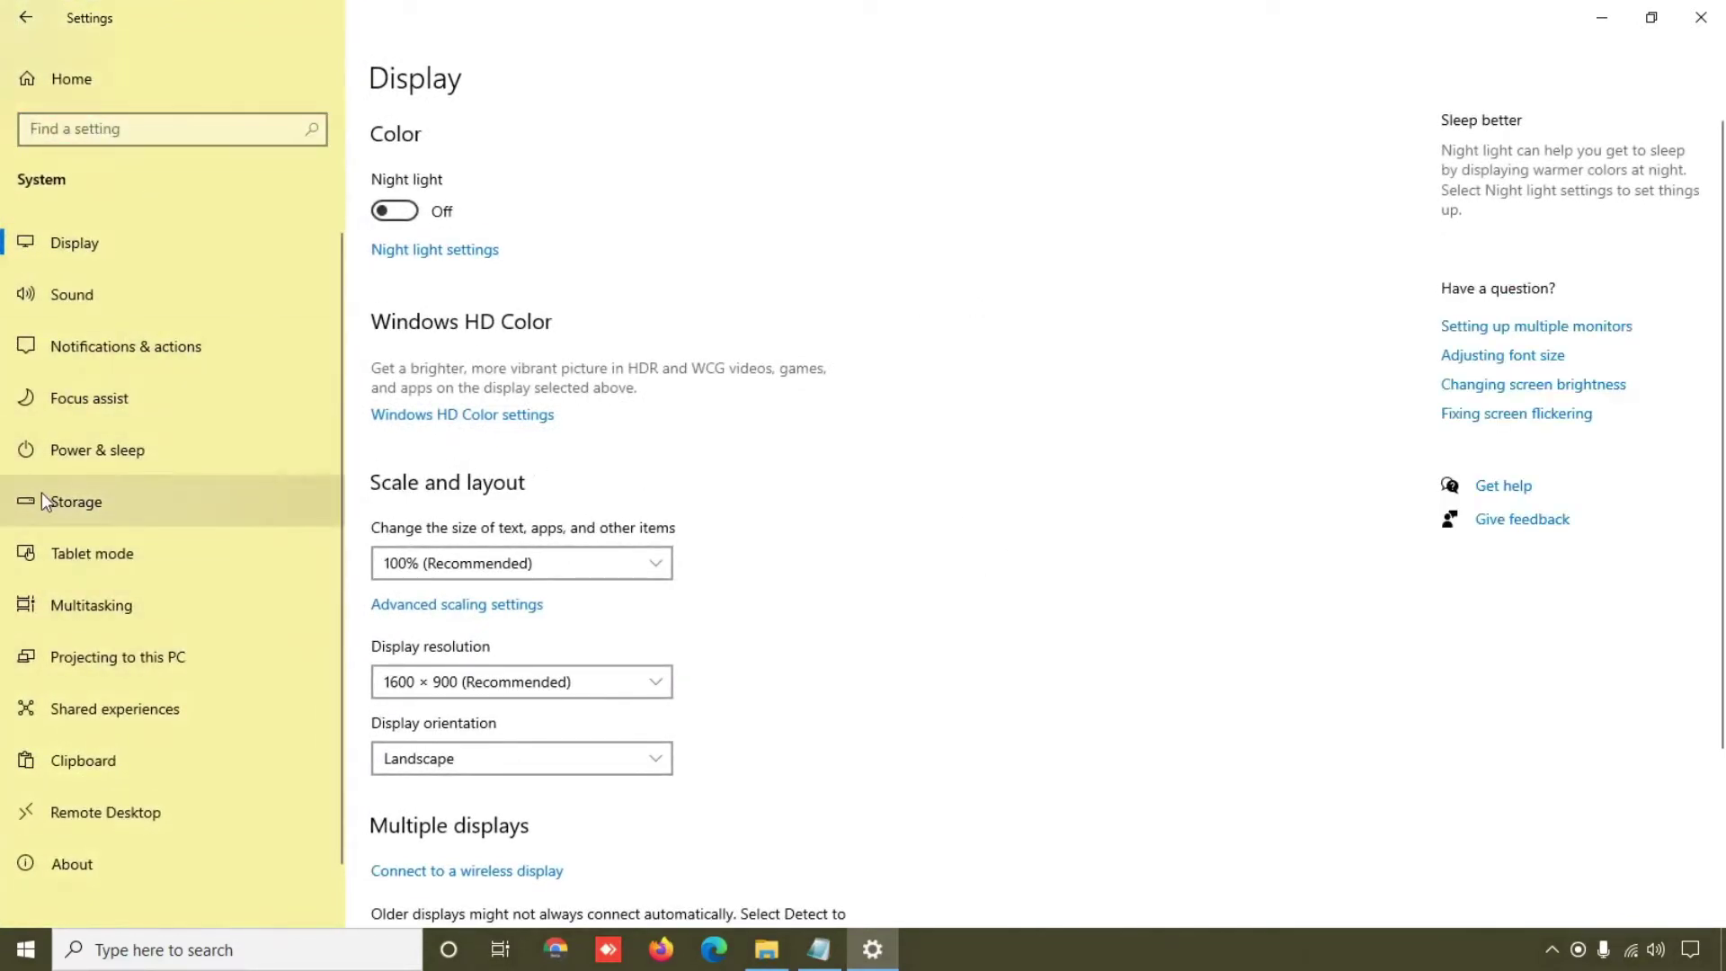
pyautogui.click(68, 506)
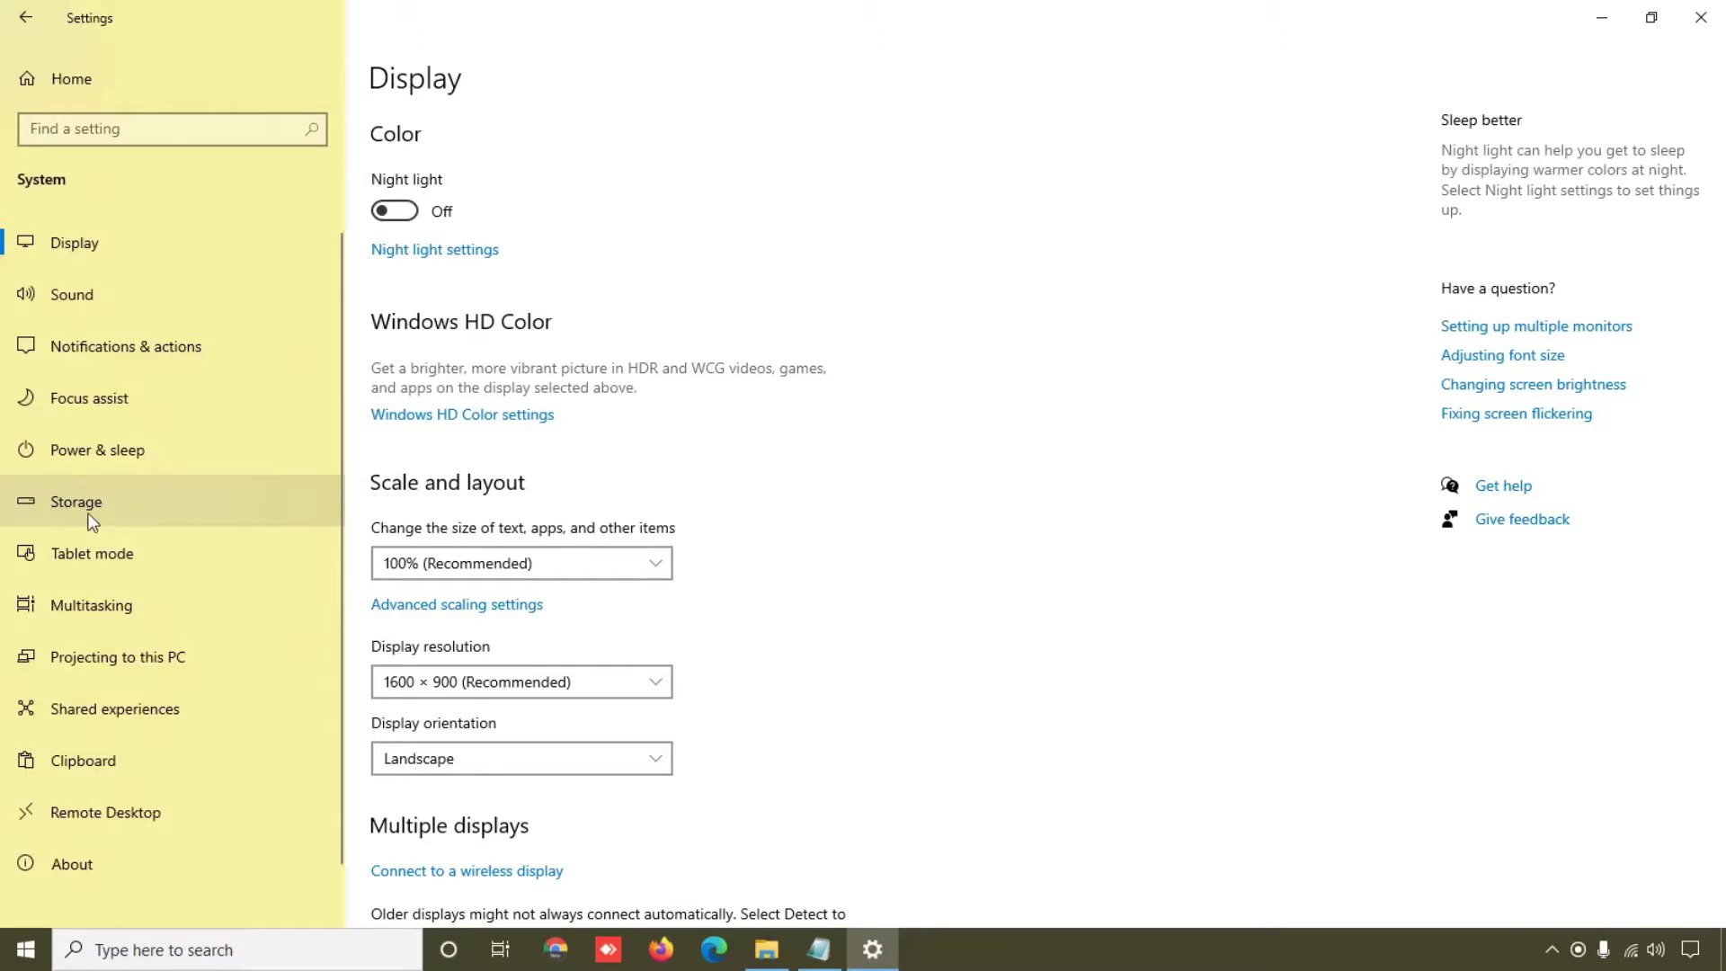
# Open Storage's Temporary files page and review the removable categories, with 0.98 GB selected.
pyautogui.click(90, 520)
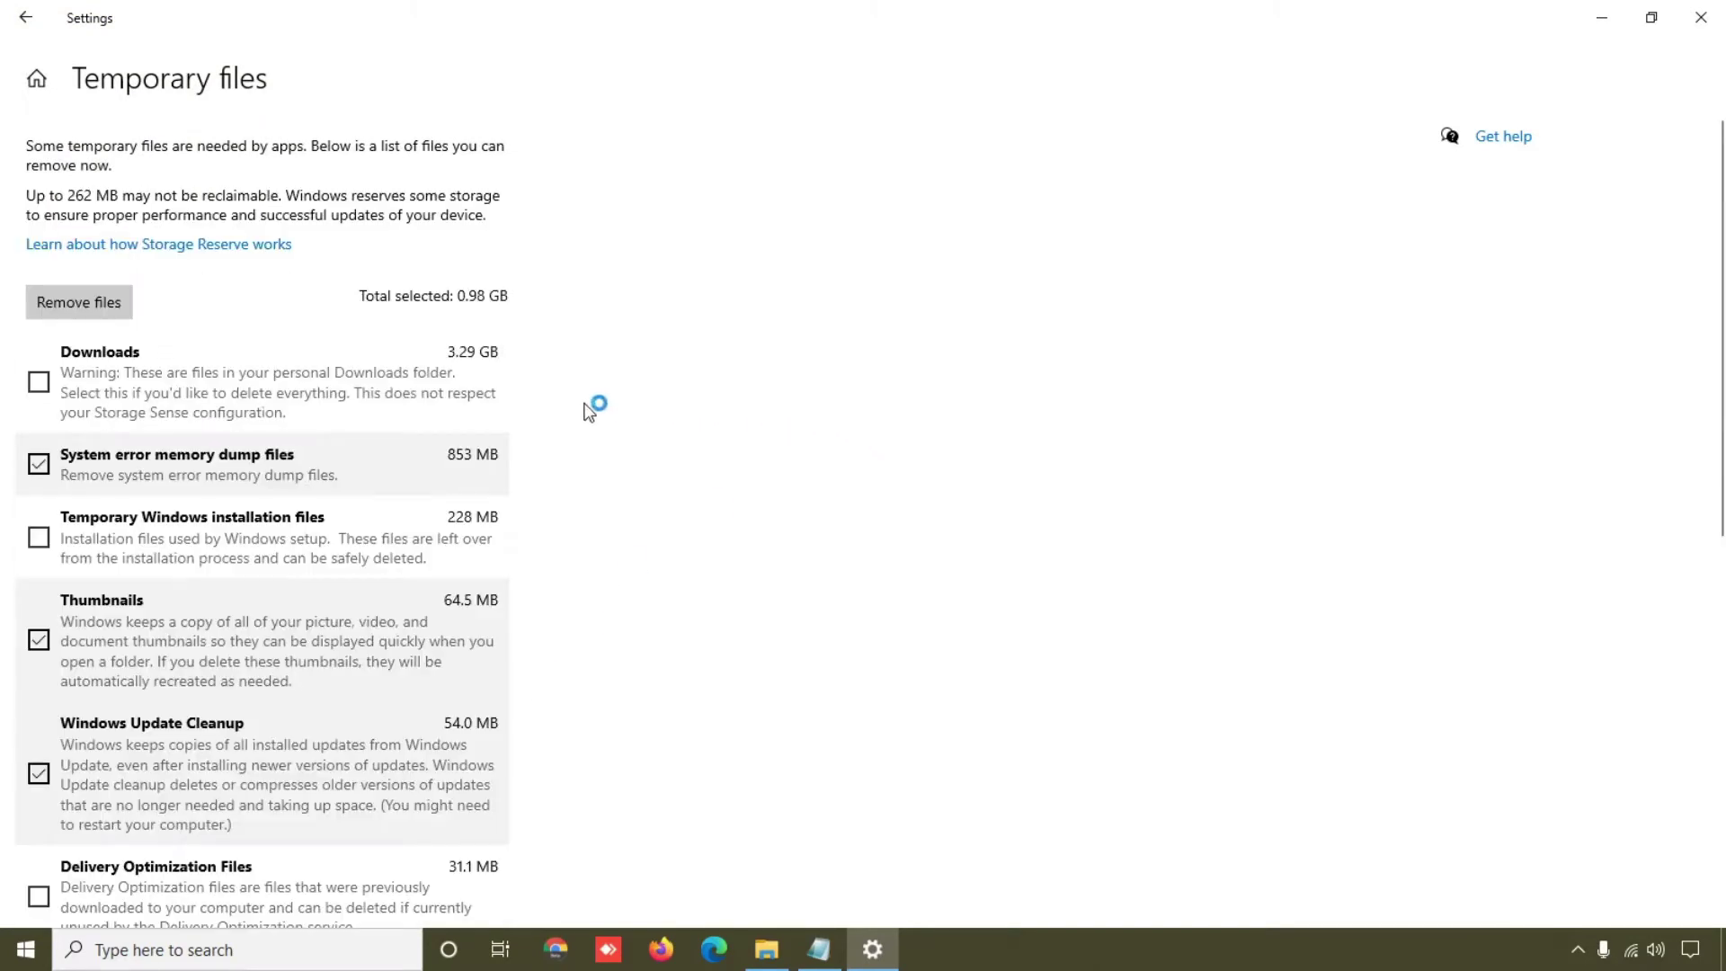
pyautogui.scroll(-4, 566, 497)
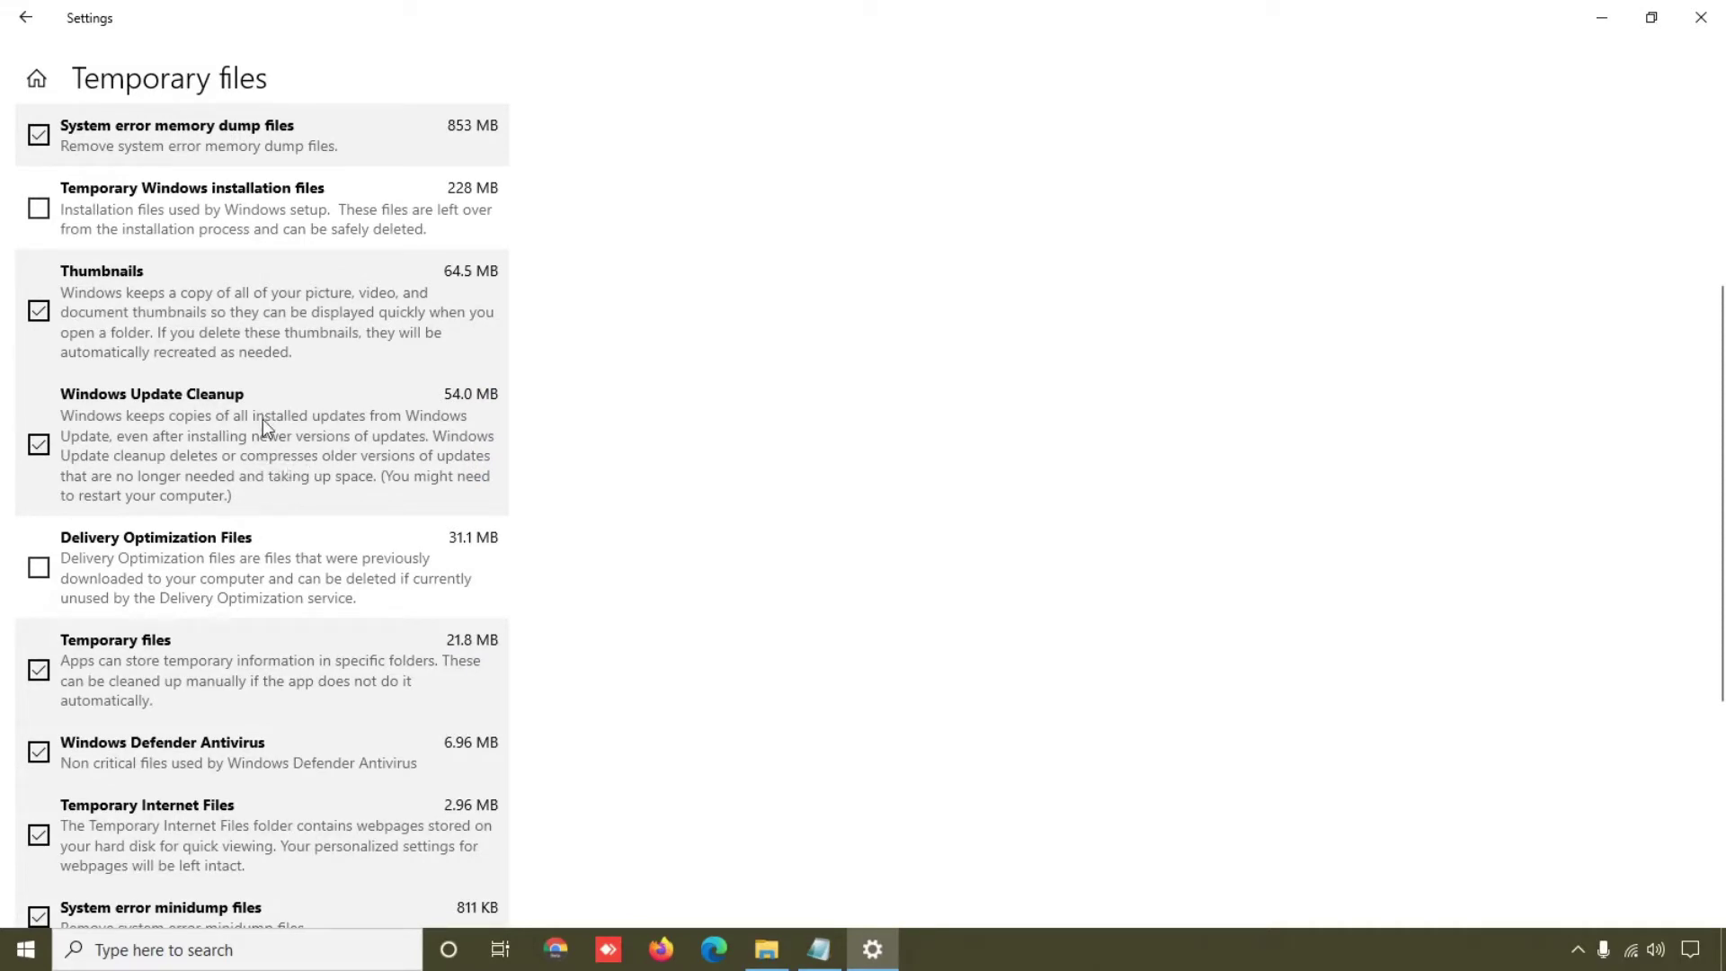
pyautogui.scroll(-2, 227, 431)
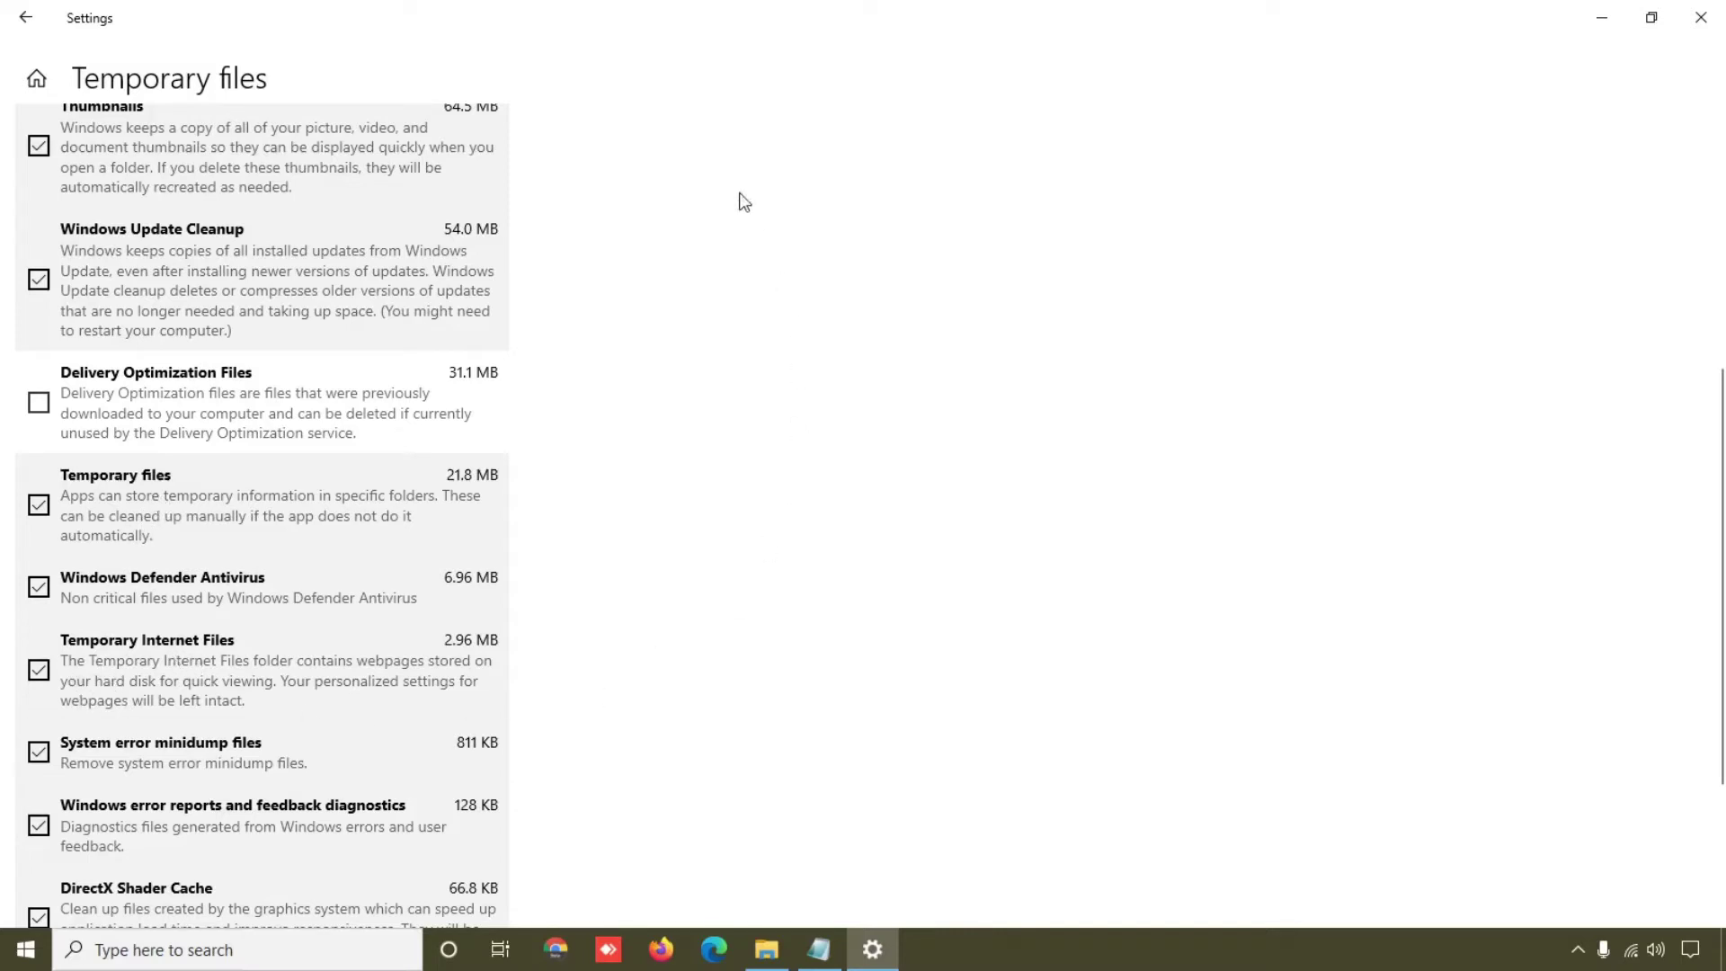
pyautogui.scroll(-2, 158, 885)
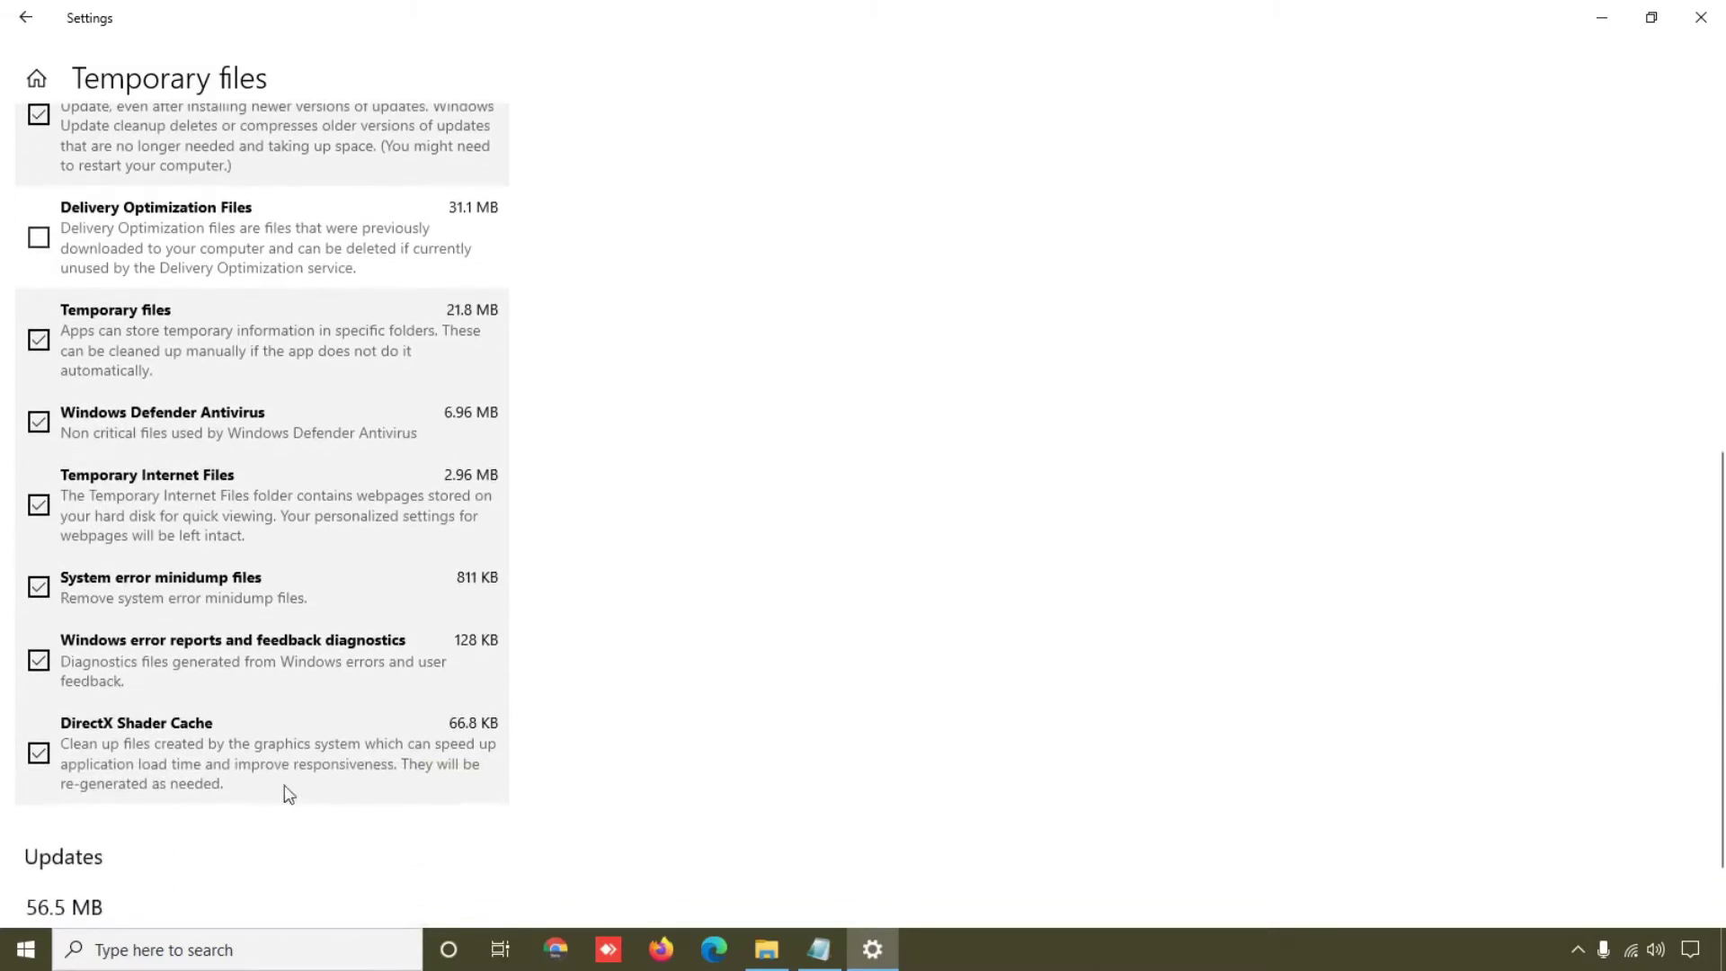
pyautogui.scroll(4, 278, 459)
pyautogui.scroll(2, 278, 453)
pyautogui.scroll(-6, 289, 462)
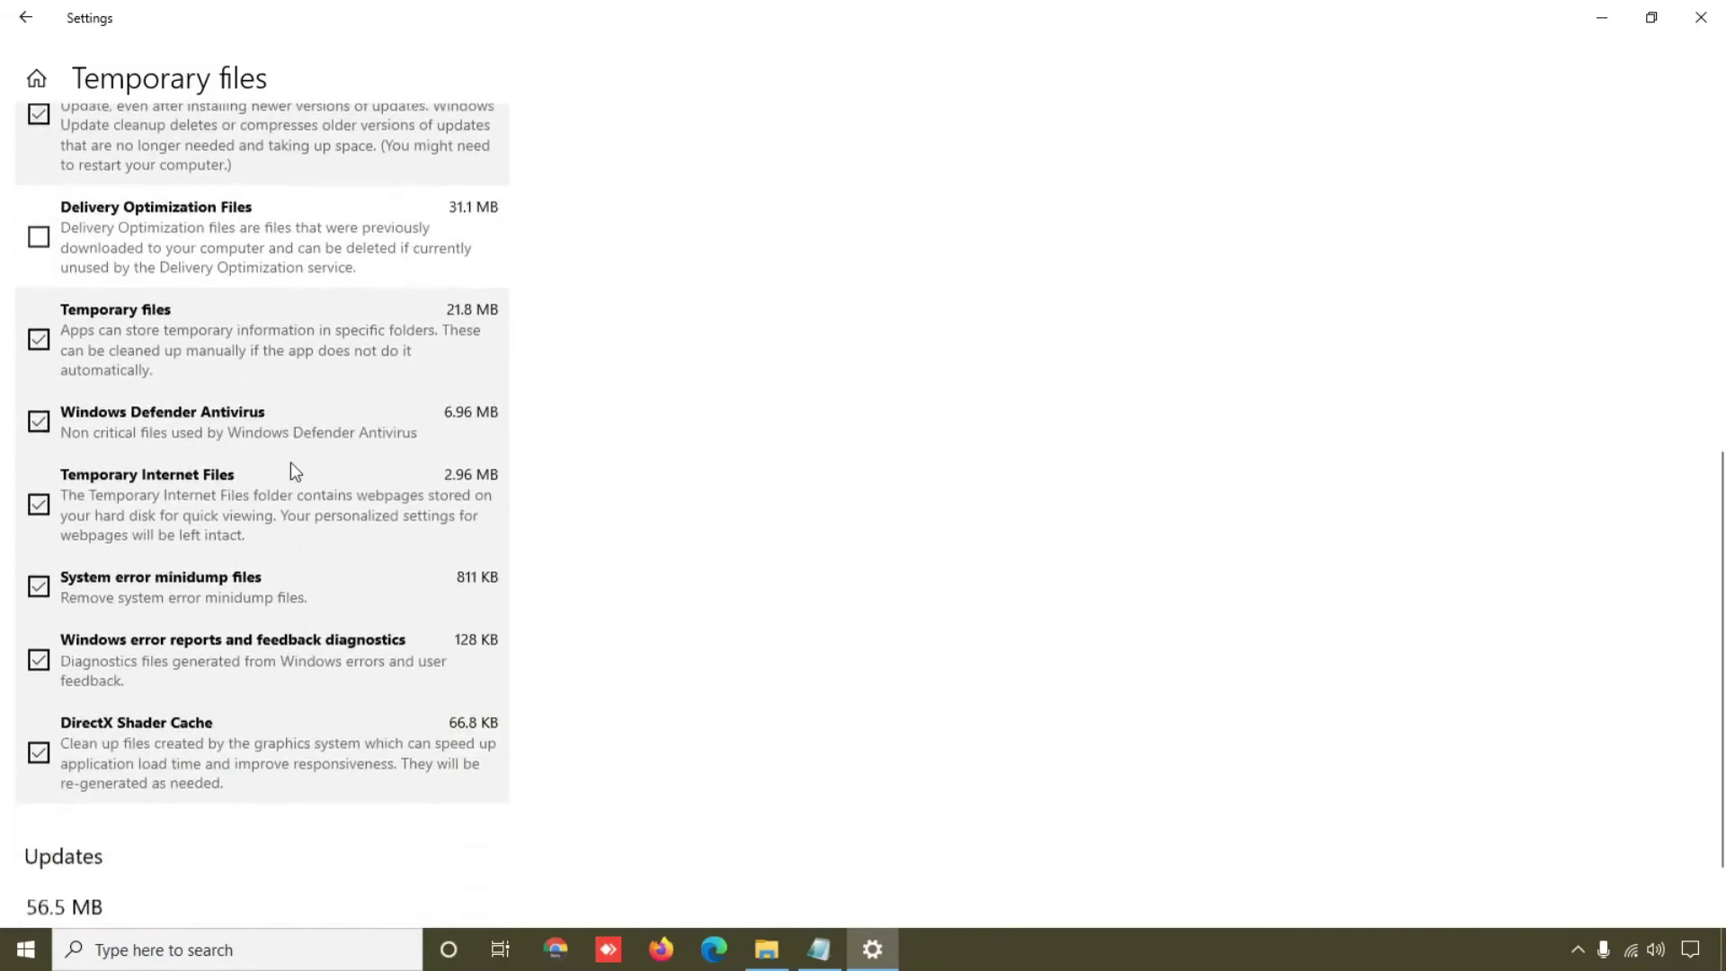
pyautogui.scroll(10, 289, 462)
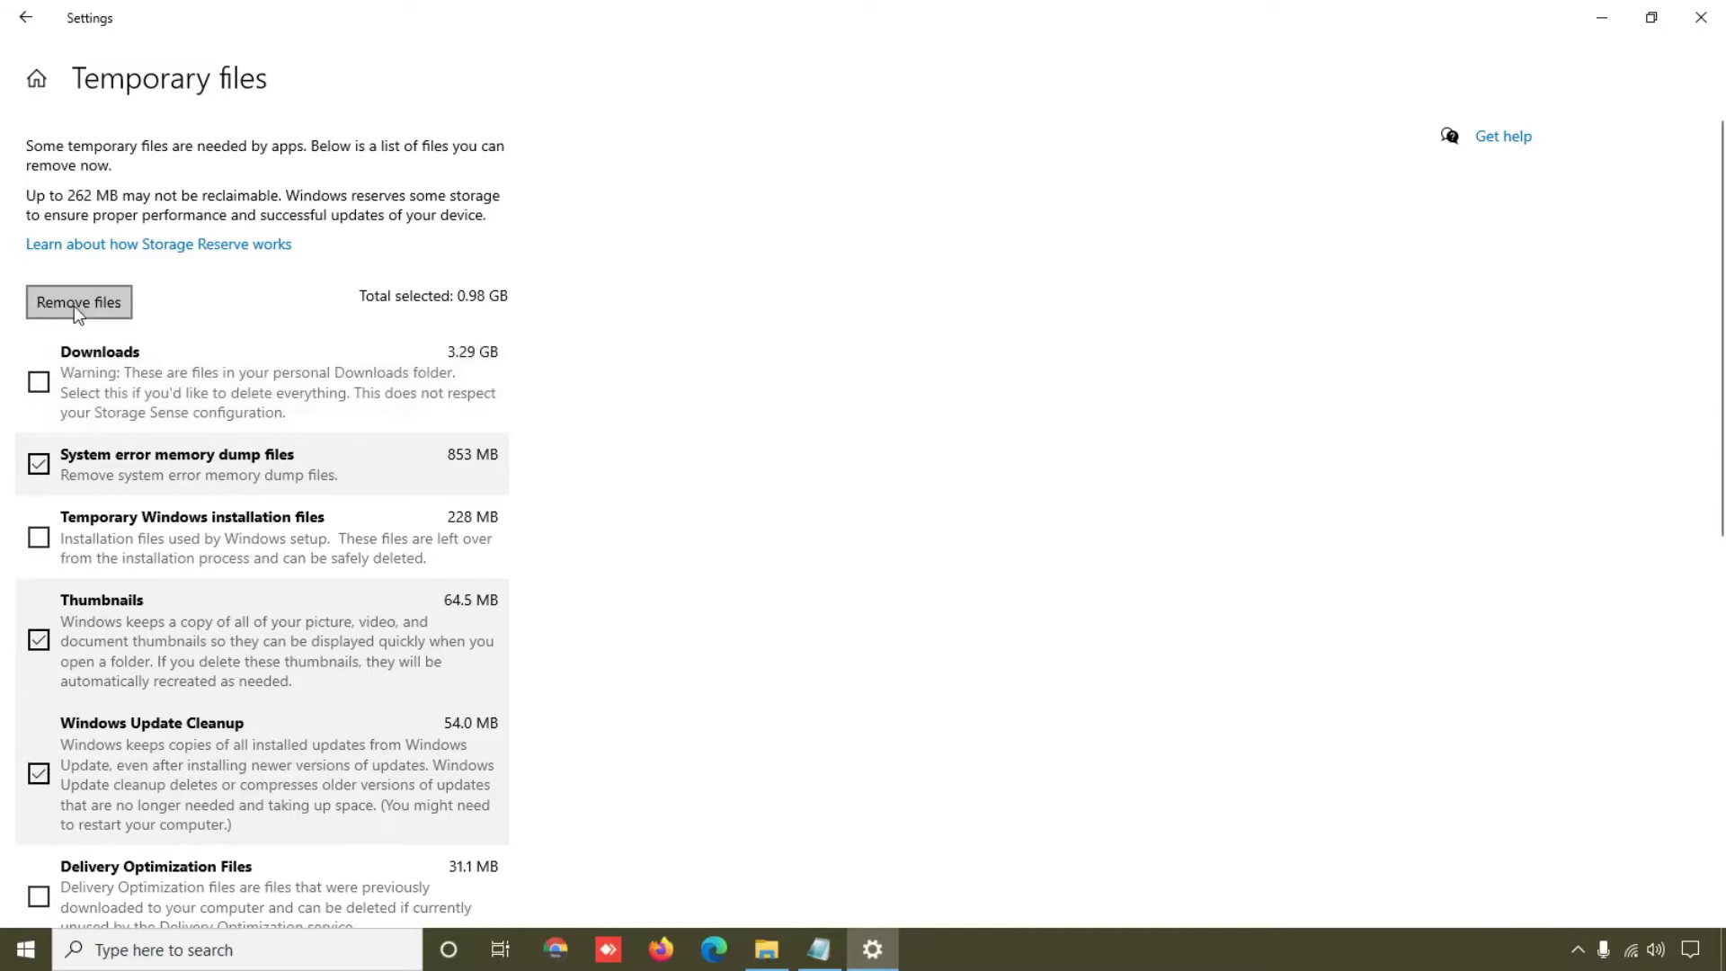
# Remove the checked temporary files and confirm the categories drop to 0 bytes.
pyautogui.click(74, 306)
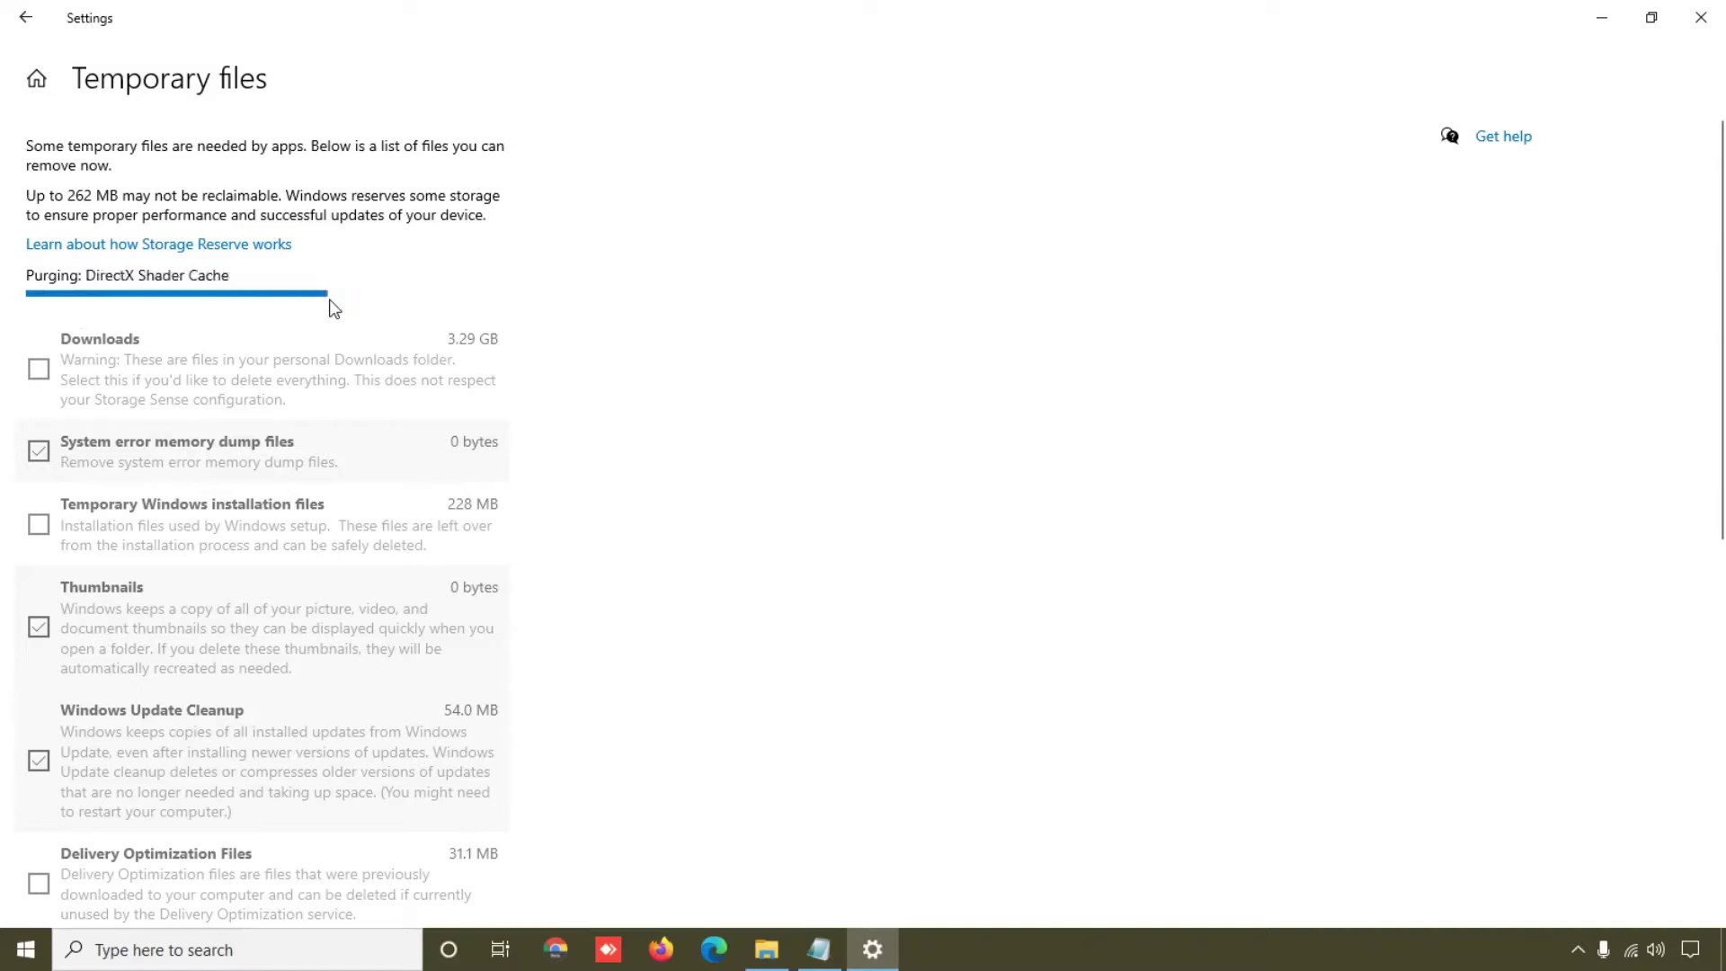
pyautogui.scroll(-5, 338, 536)
pyautogui.scroll(-3, 345, 562)
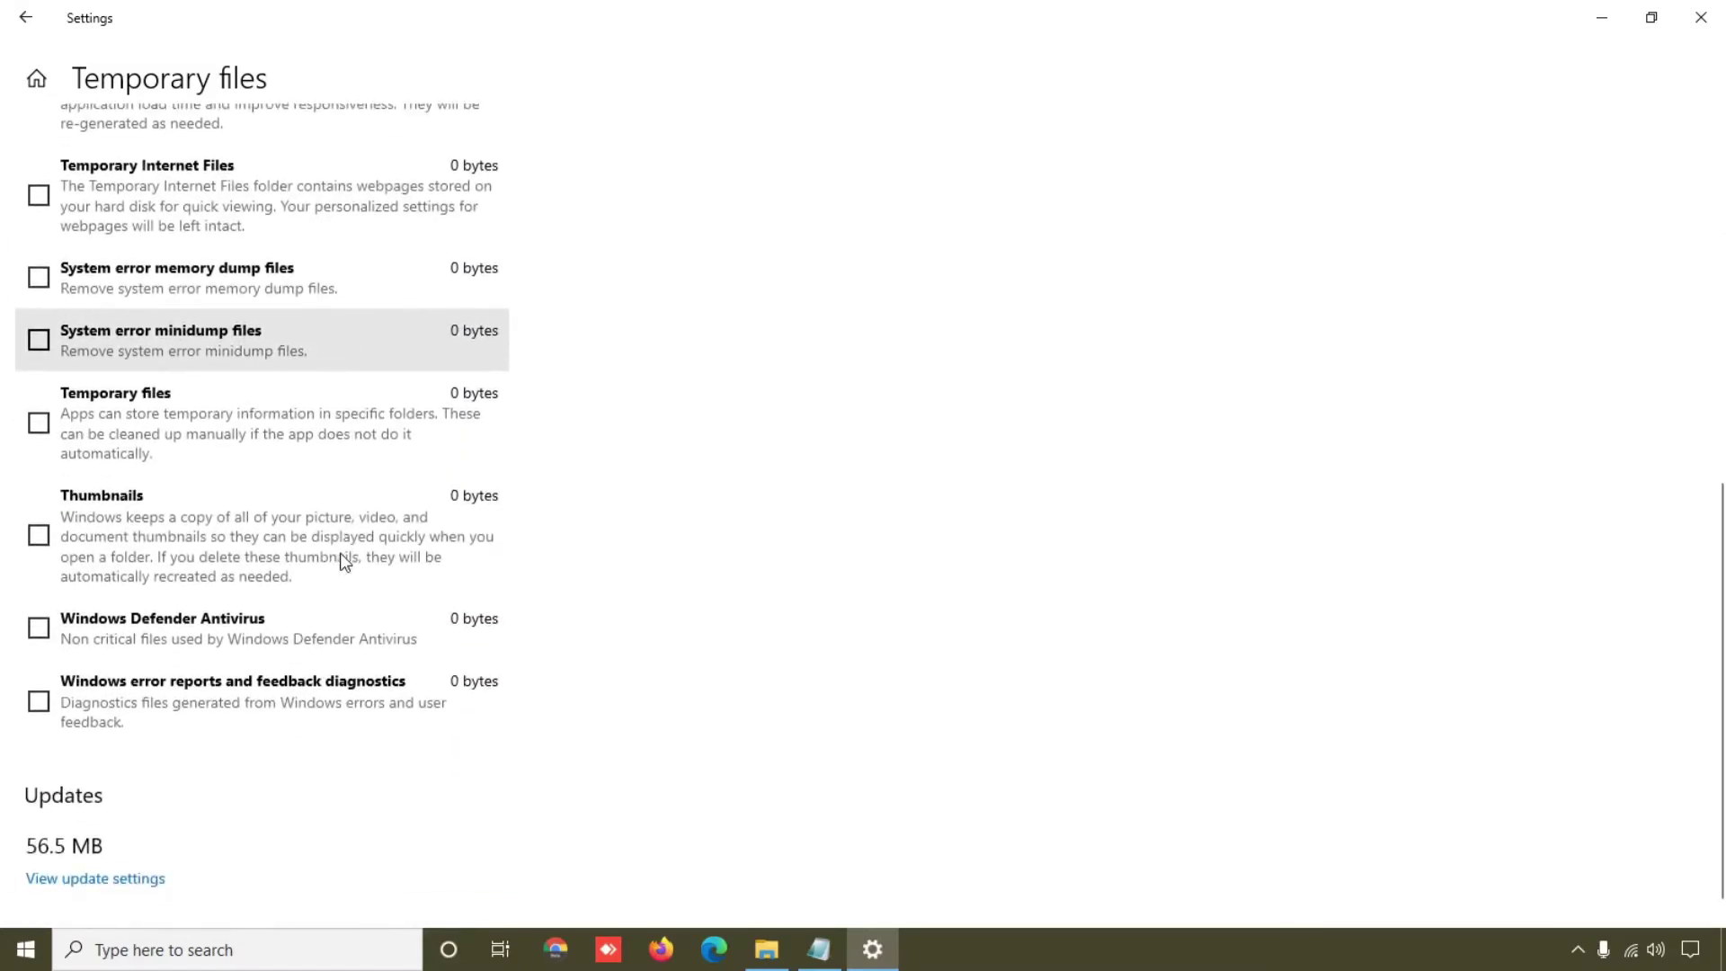
pyautogui.scroll(2, 477, 158)
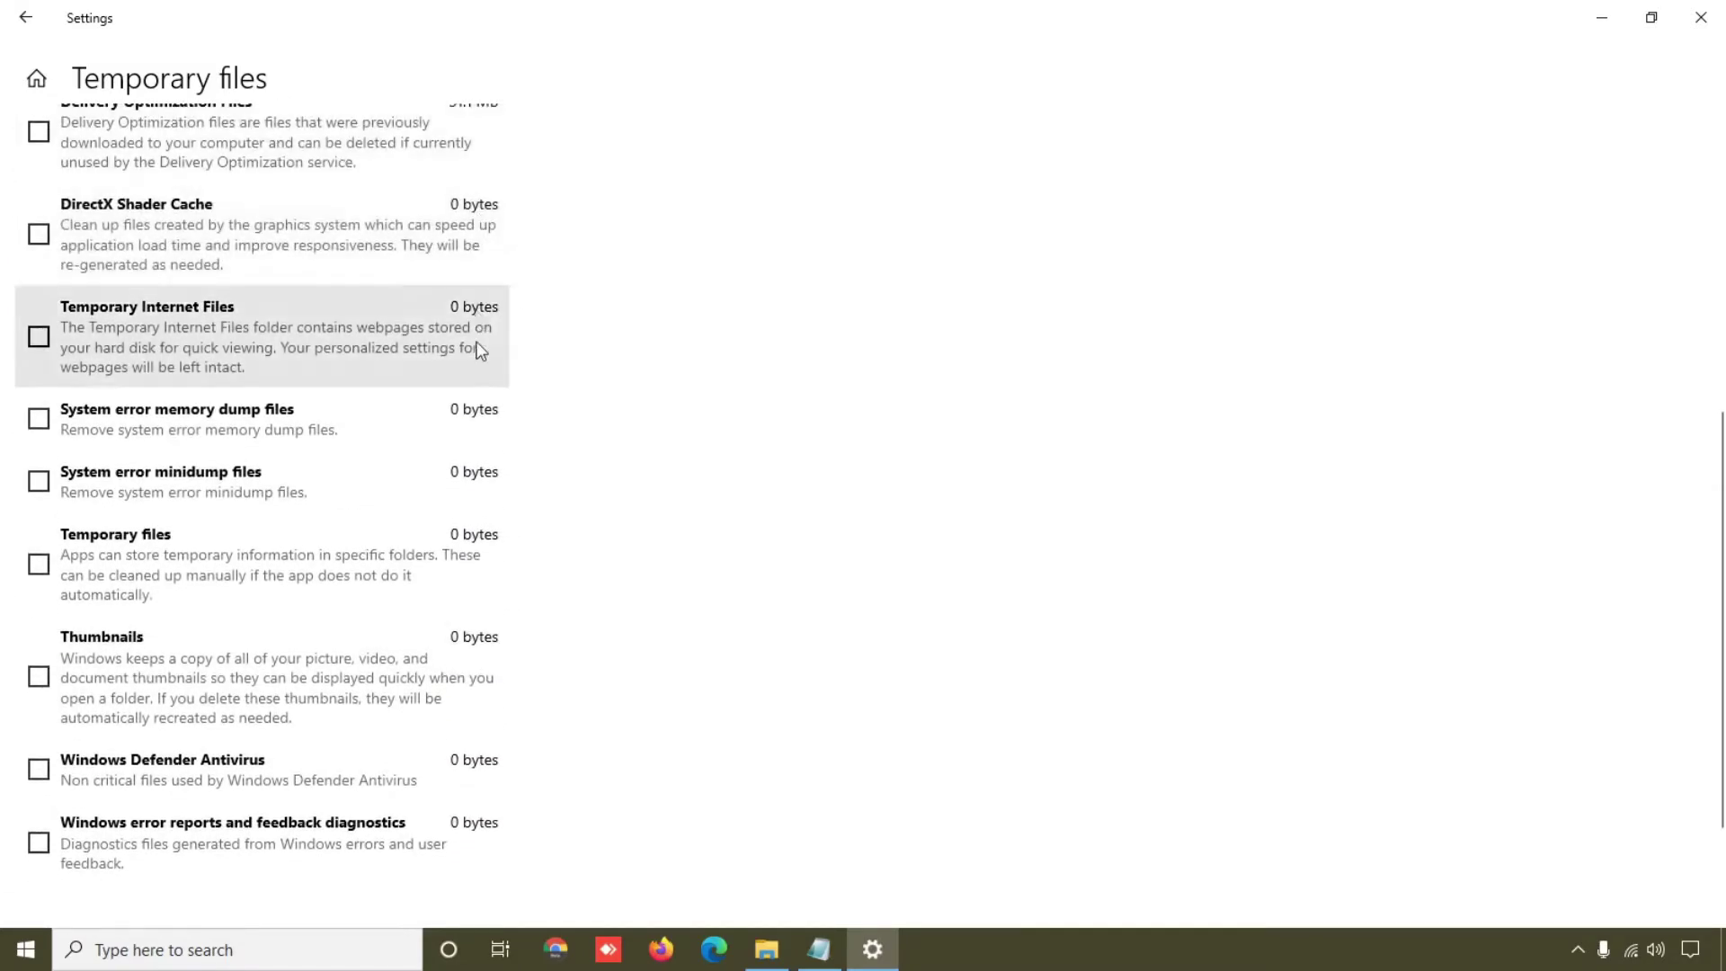
pyautogui.scroll(5, 500, 722)
pyautogui.scroll(2, 505, 584)
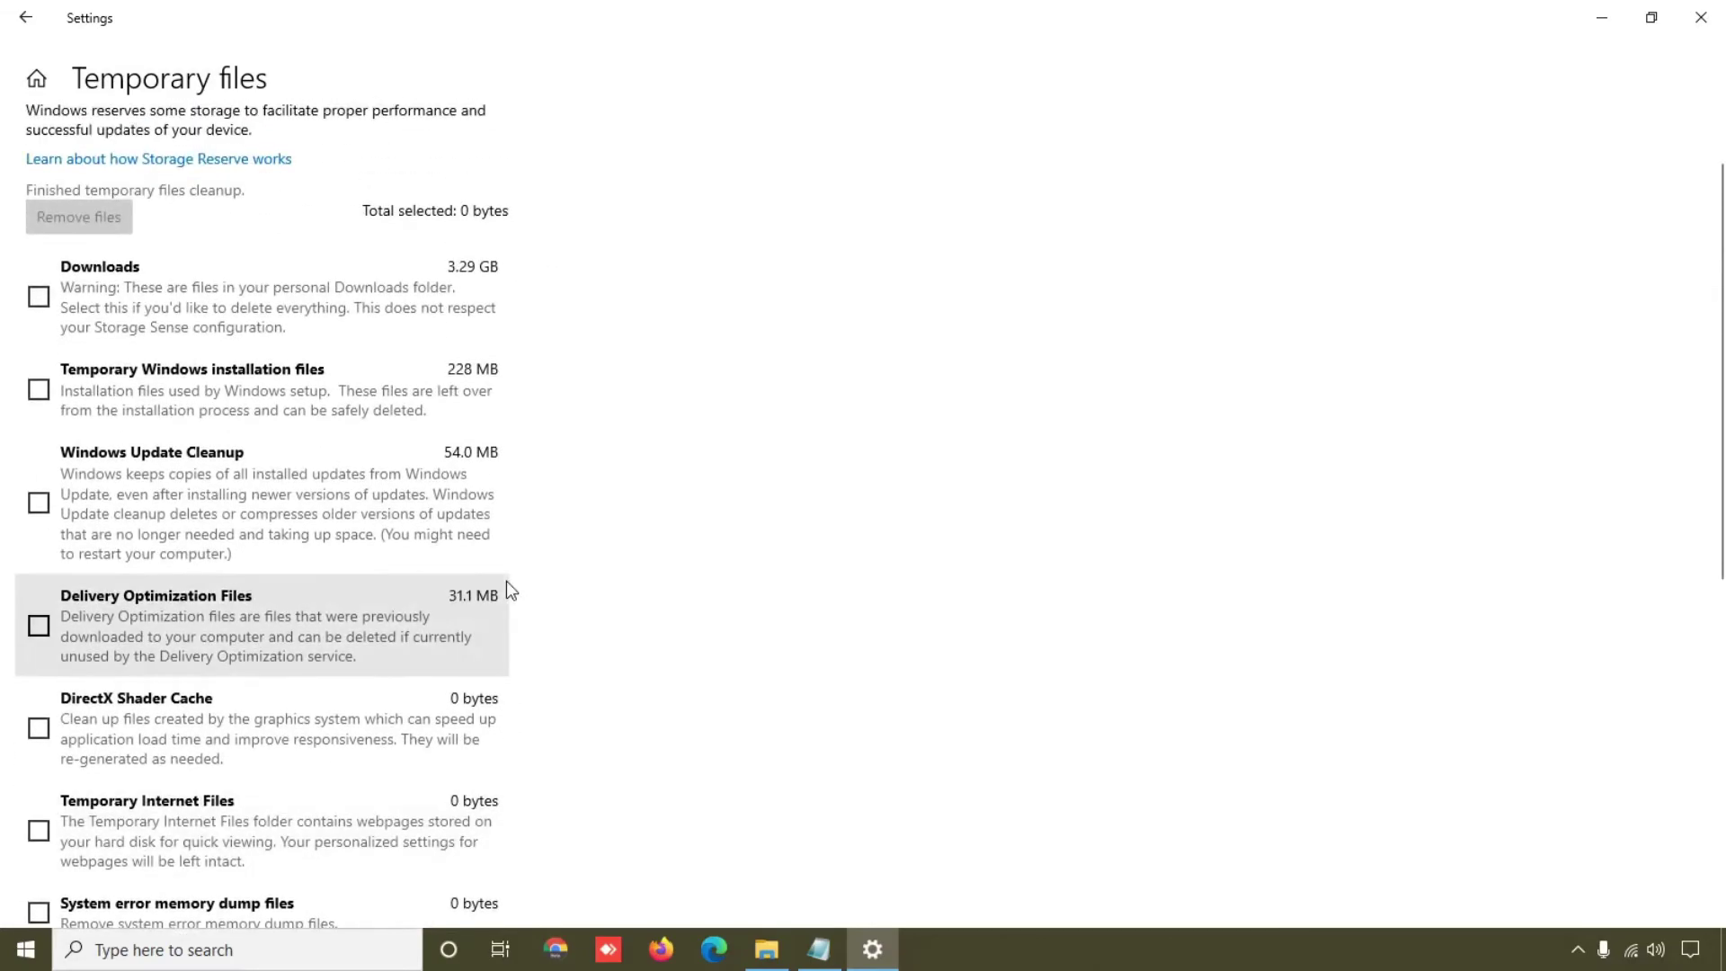
pyautogui.scroll(-4, 505, 585)
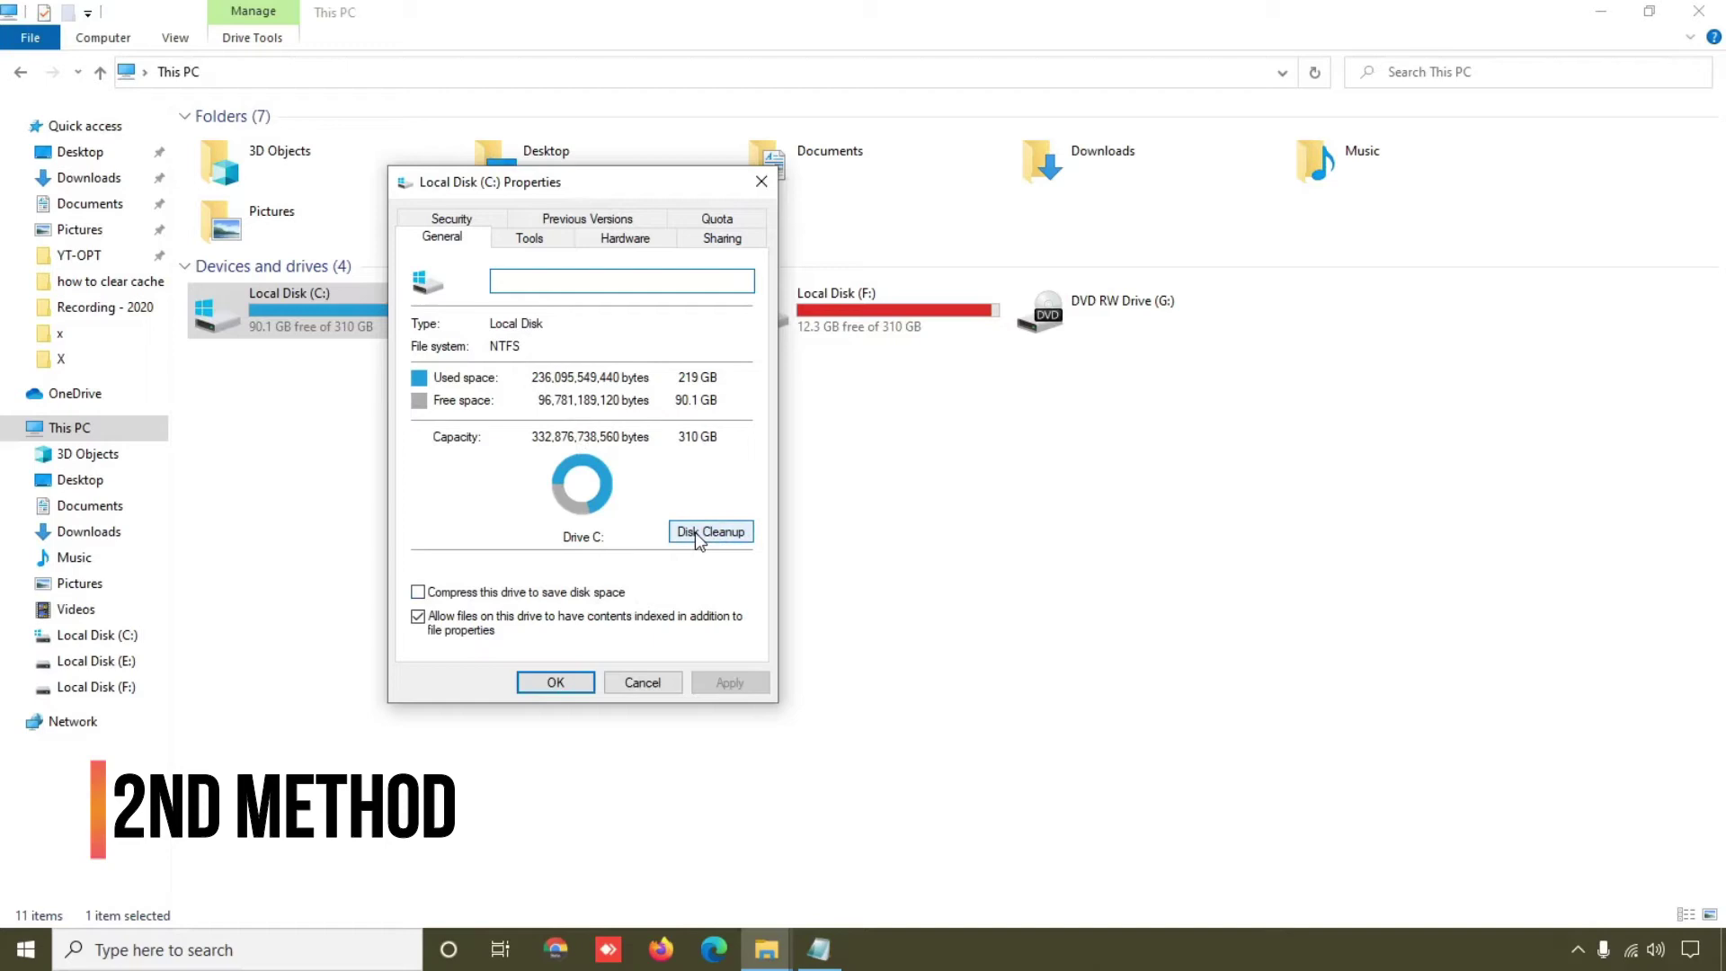
# Start Disk Cleanup on drive C: with Temporary files and Recycle Bin ticked.
pyautogui.click(688, 533)
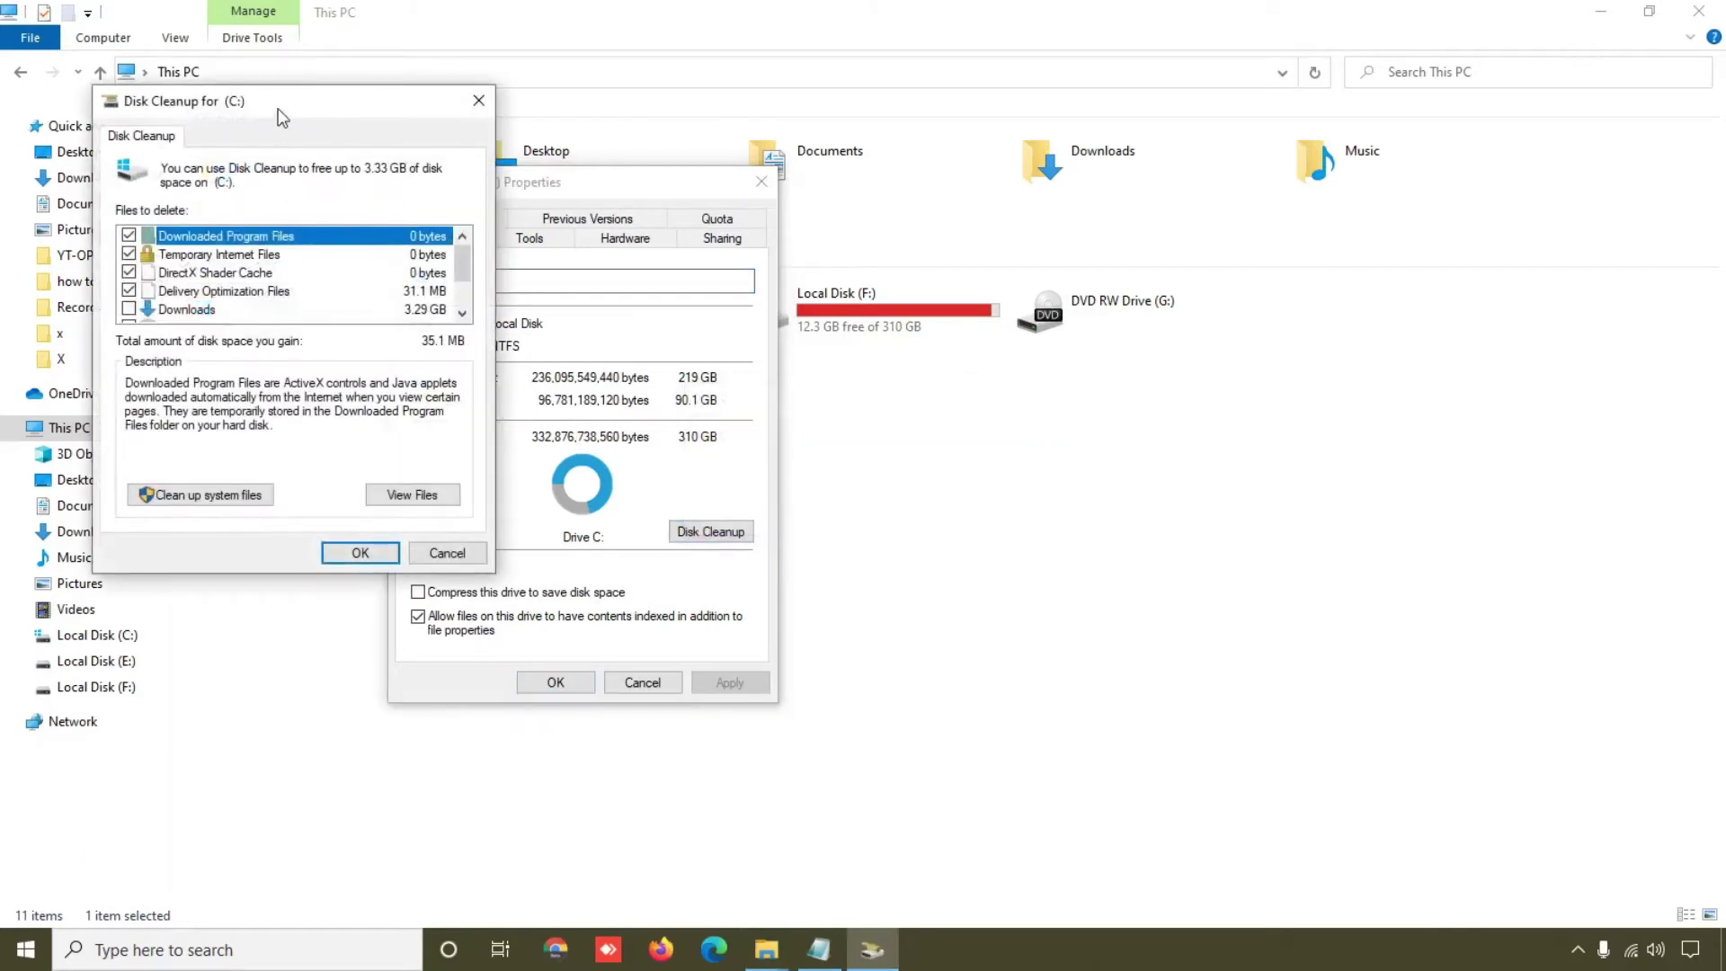
pyautogui.moveTo(292, 99); pyautogui.dragTo(462, 138)
pyautogui.scroll(-1, 373, 346)
pyautogui.scroll(-2, 373, 346)
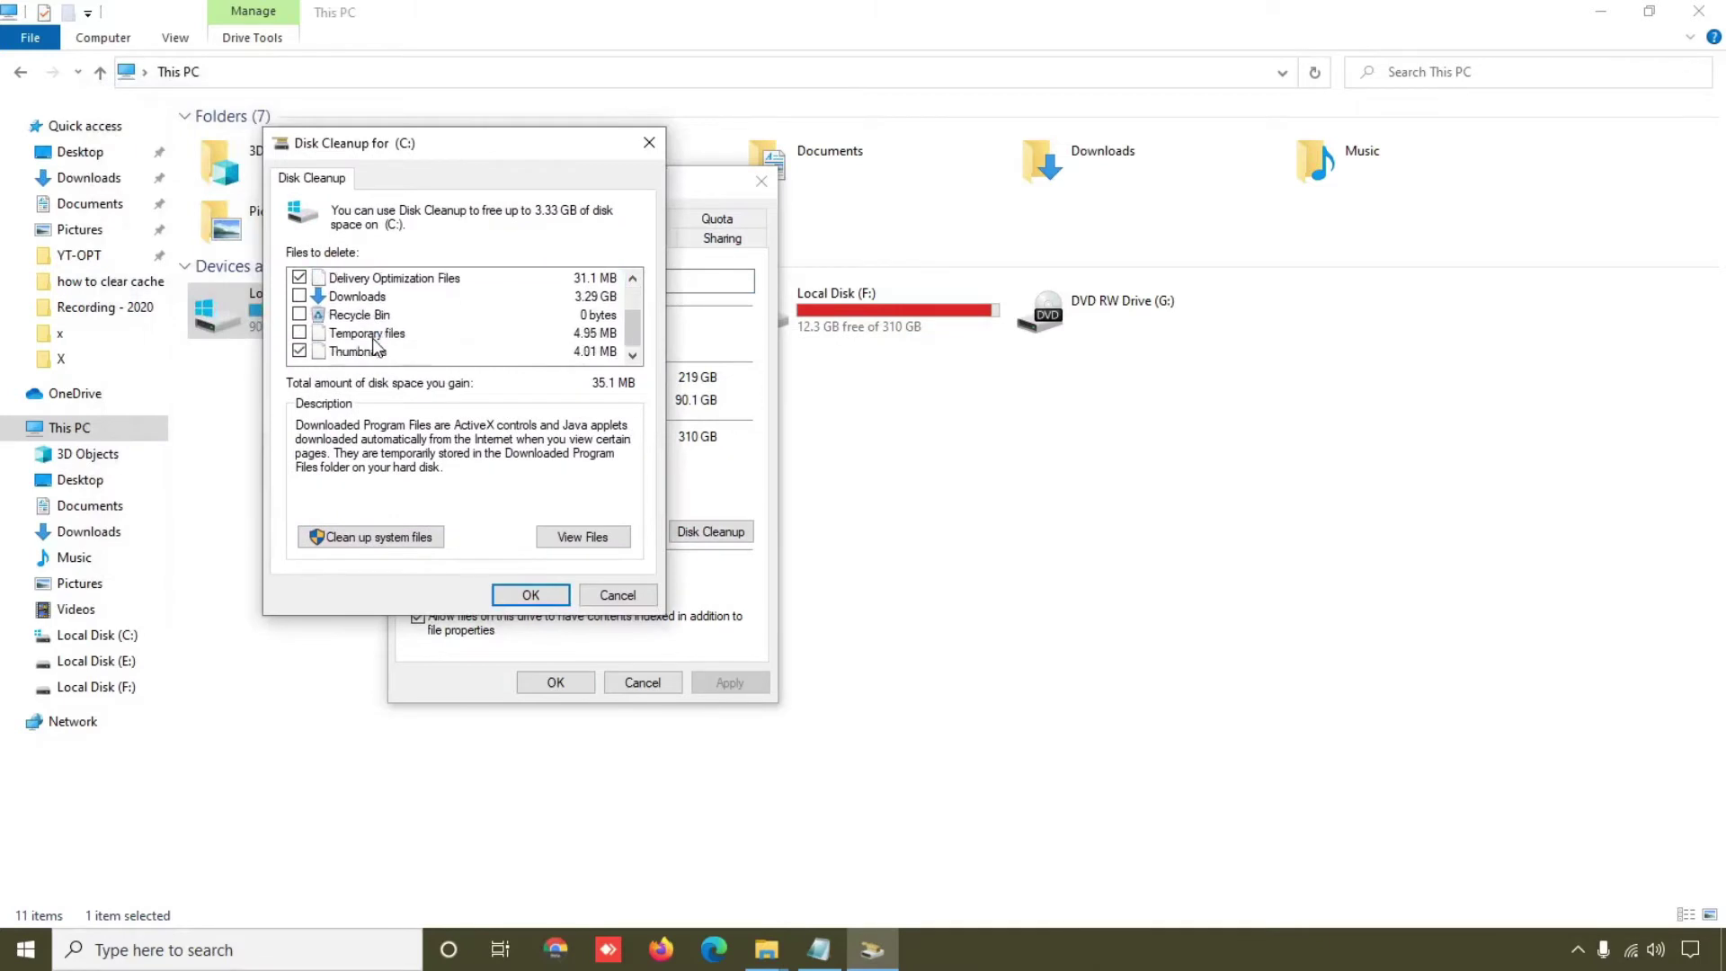
pyautogui.click(300, 333)
pyautogui.scroll(1, 306, 333)
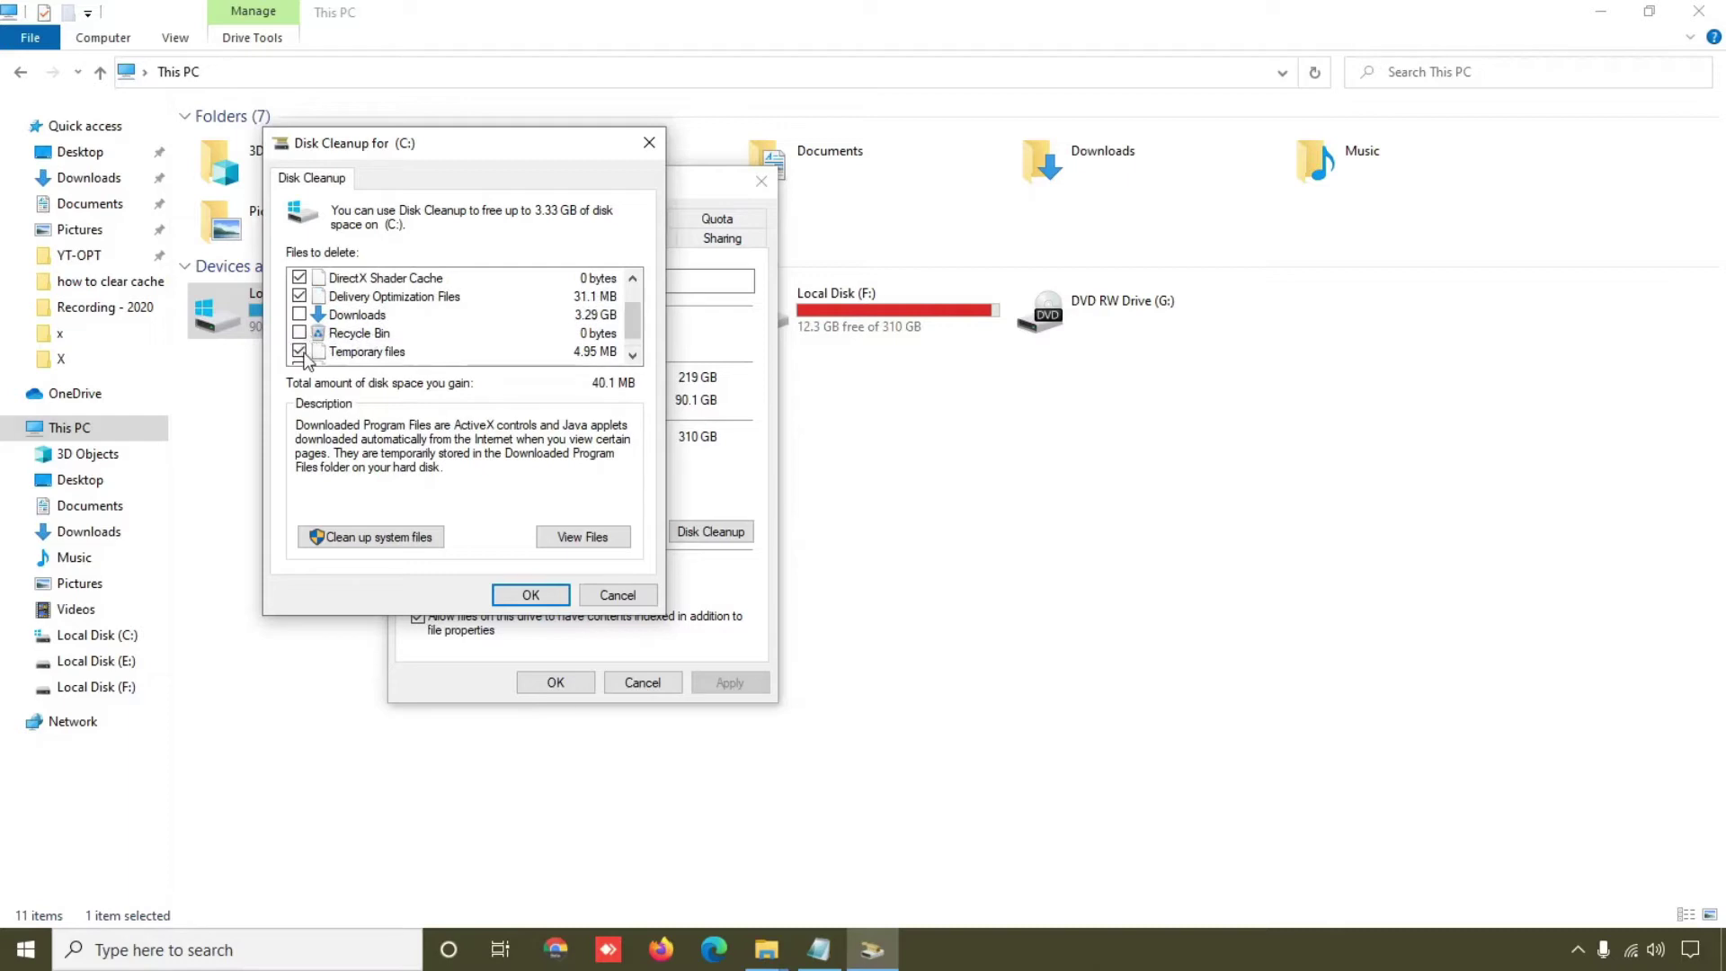
pyautogui.click(304, 333)
# Rescan including system files and permanently delete the checked files.
pyautogui.click(368, 537)
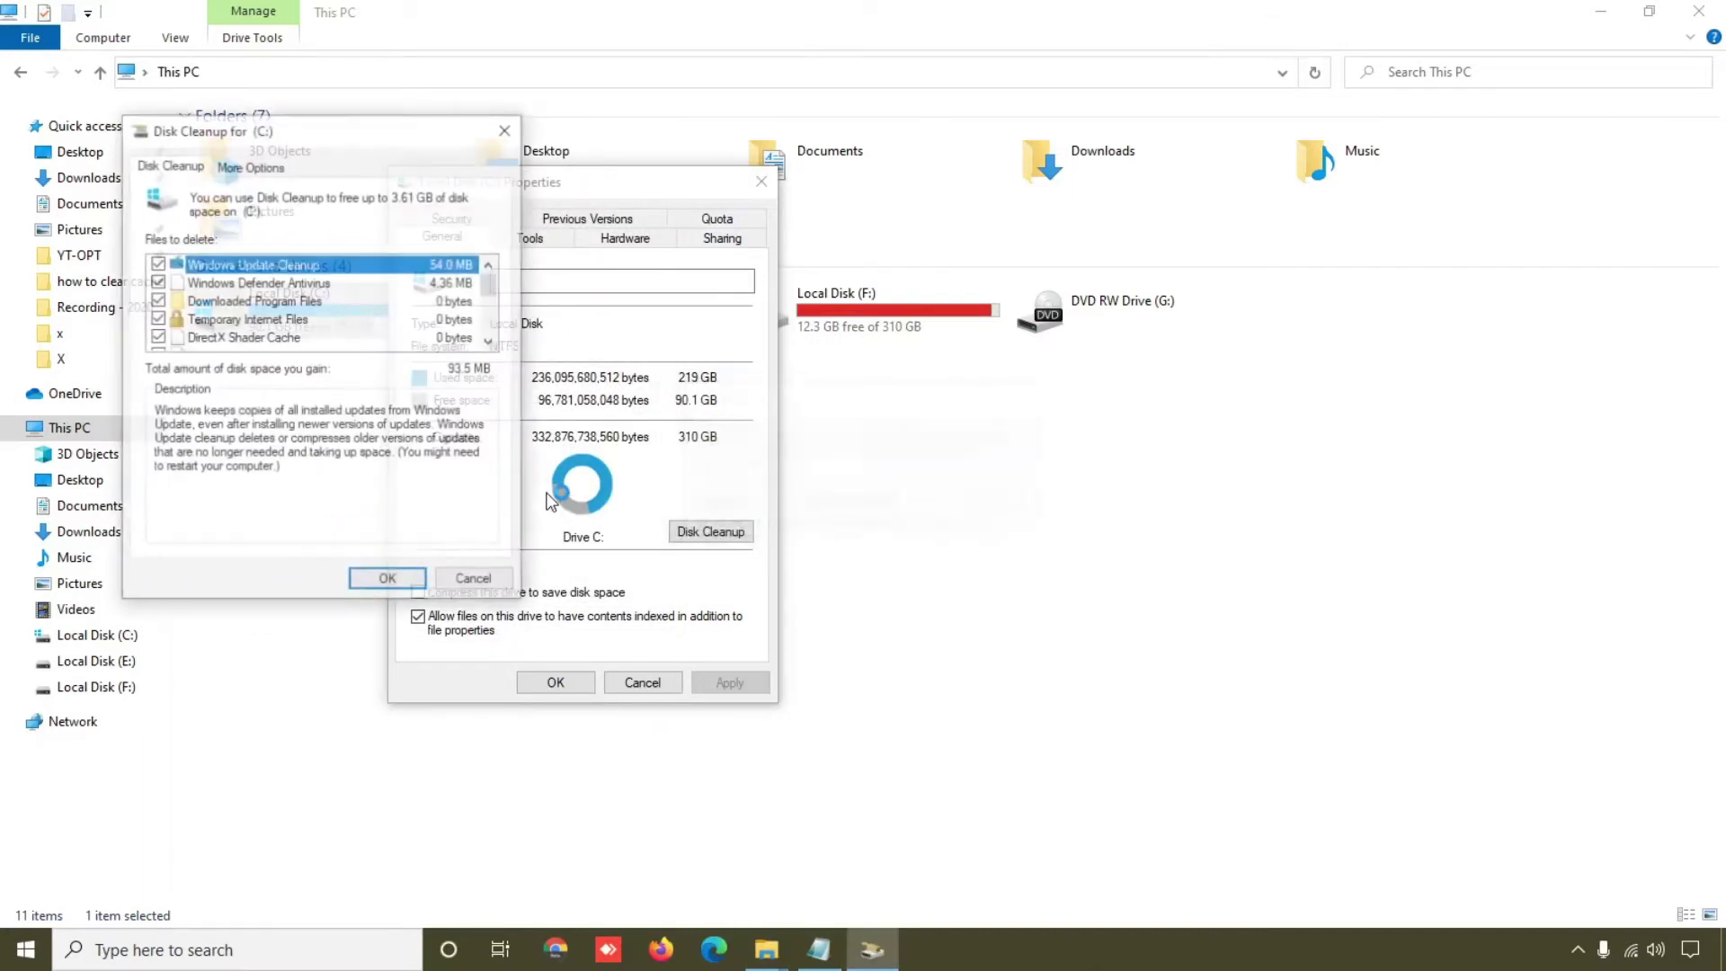
pyautogui.click(390, 583)
pyautogui.click(883, 487)
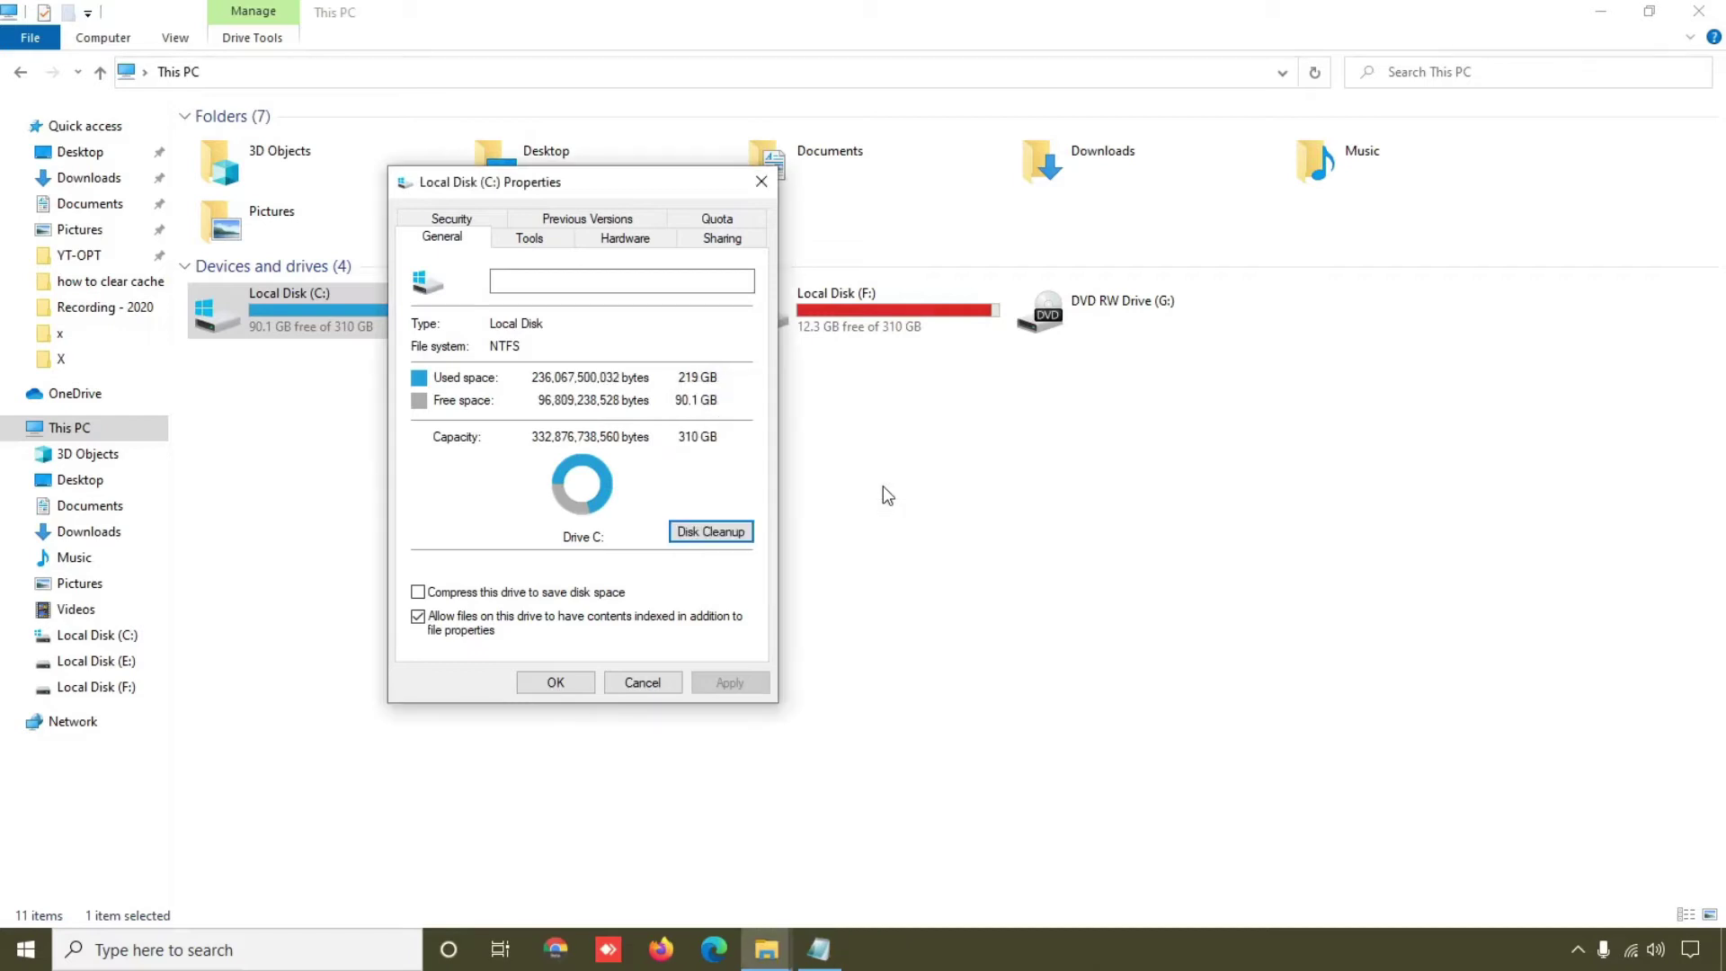
# Clear File Explorer history in Folder Options on Local Disk (C:), close the windows and right-click the desktop.
pyautogui.click(644, 683)
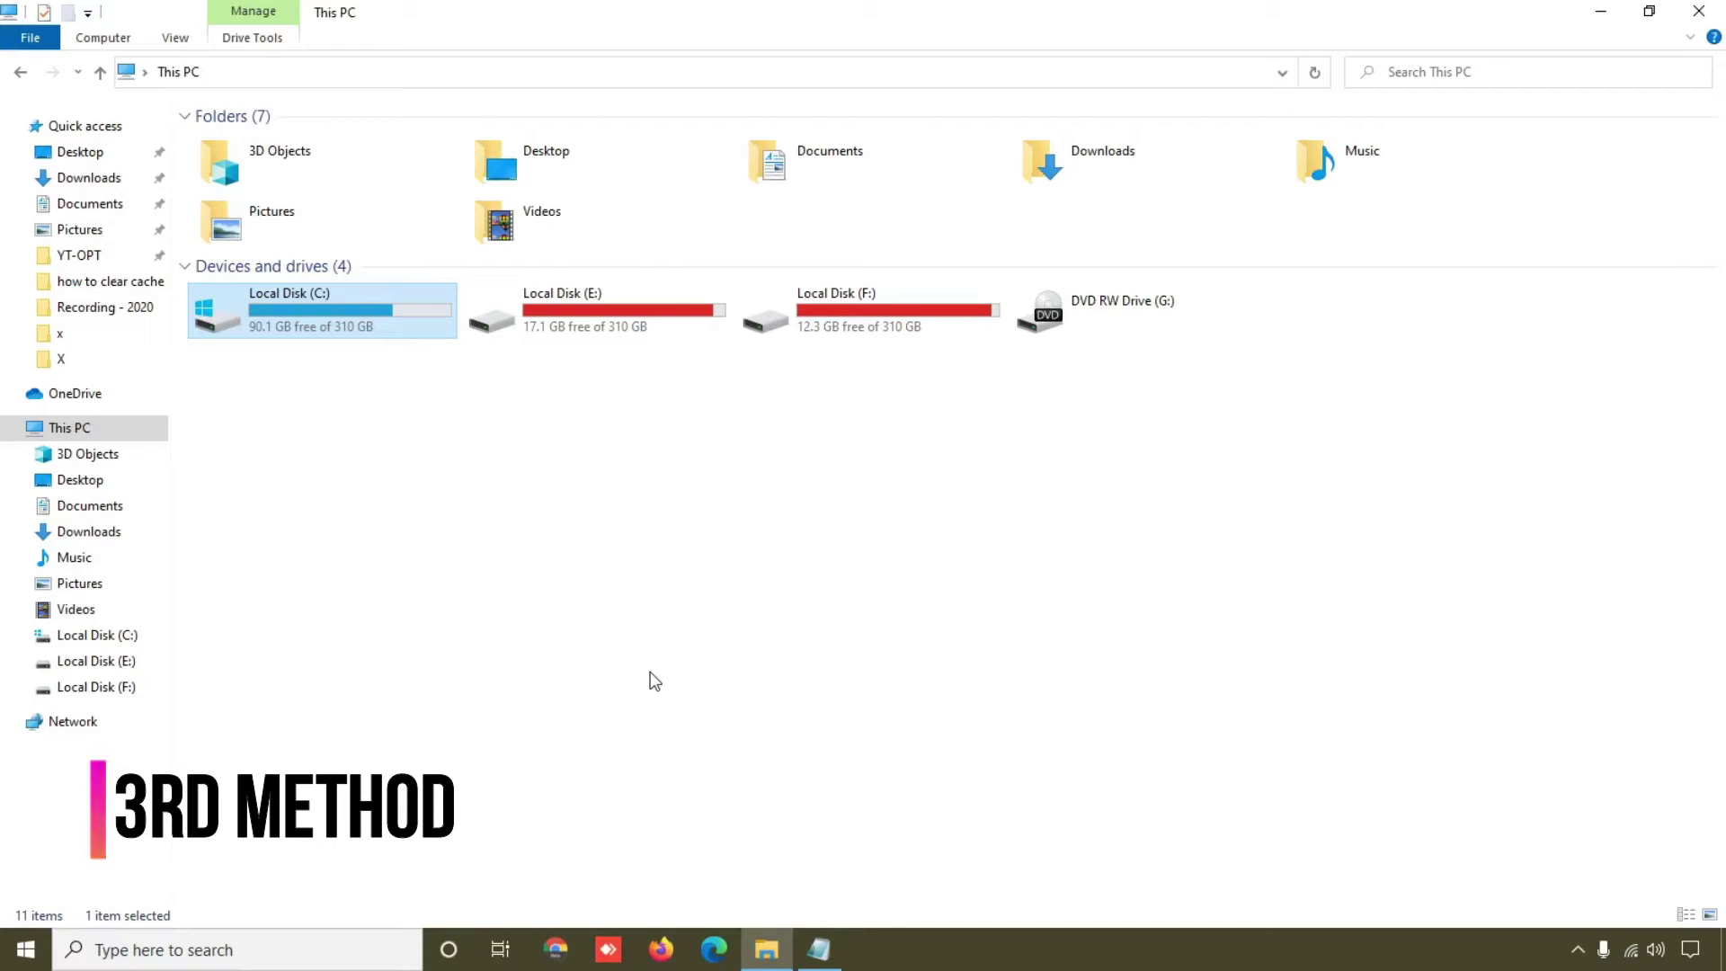
pyautogui.doubleClick(376, 333)
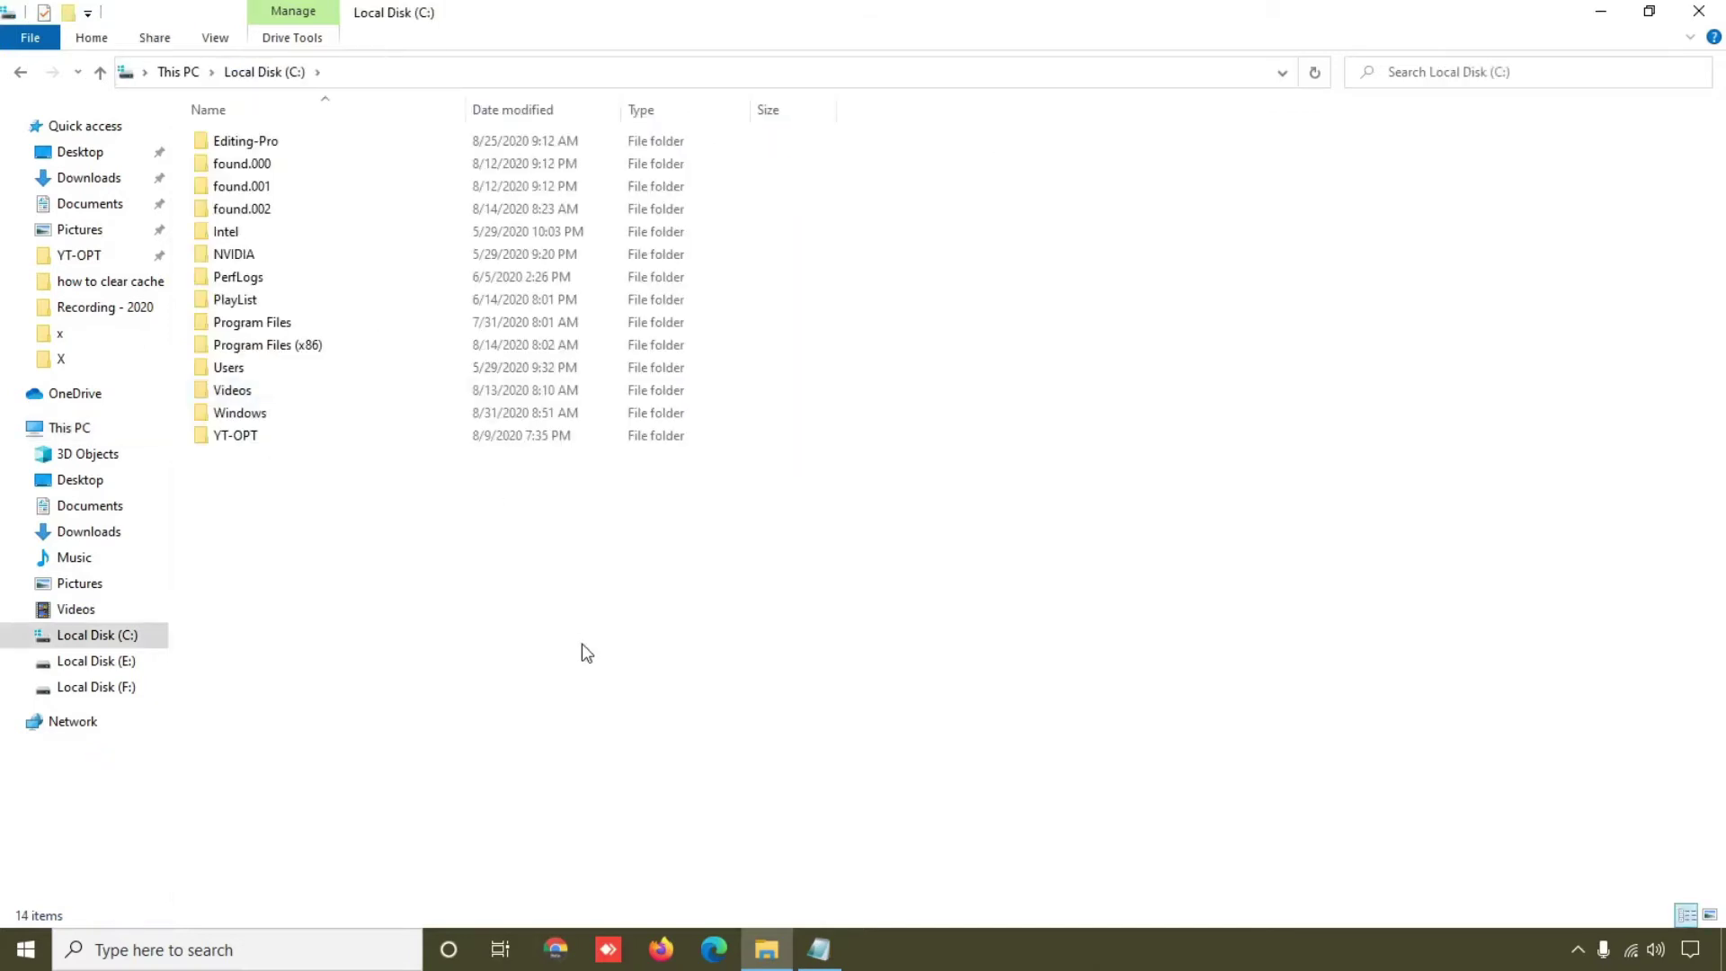
pyautogui.click(216, 39)
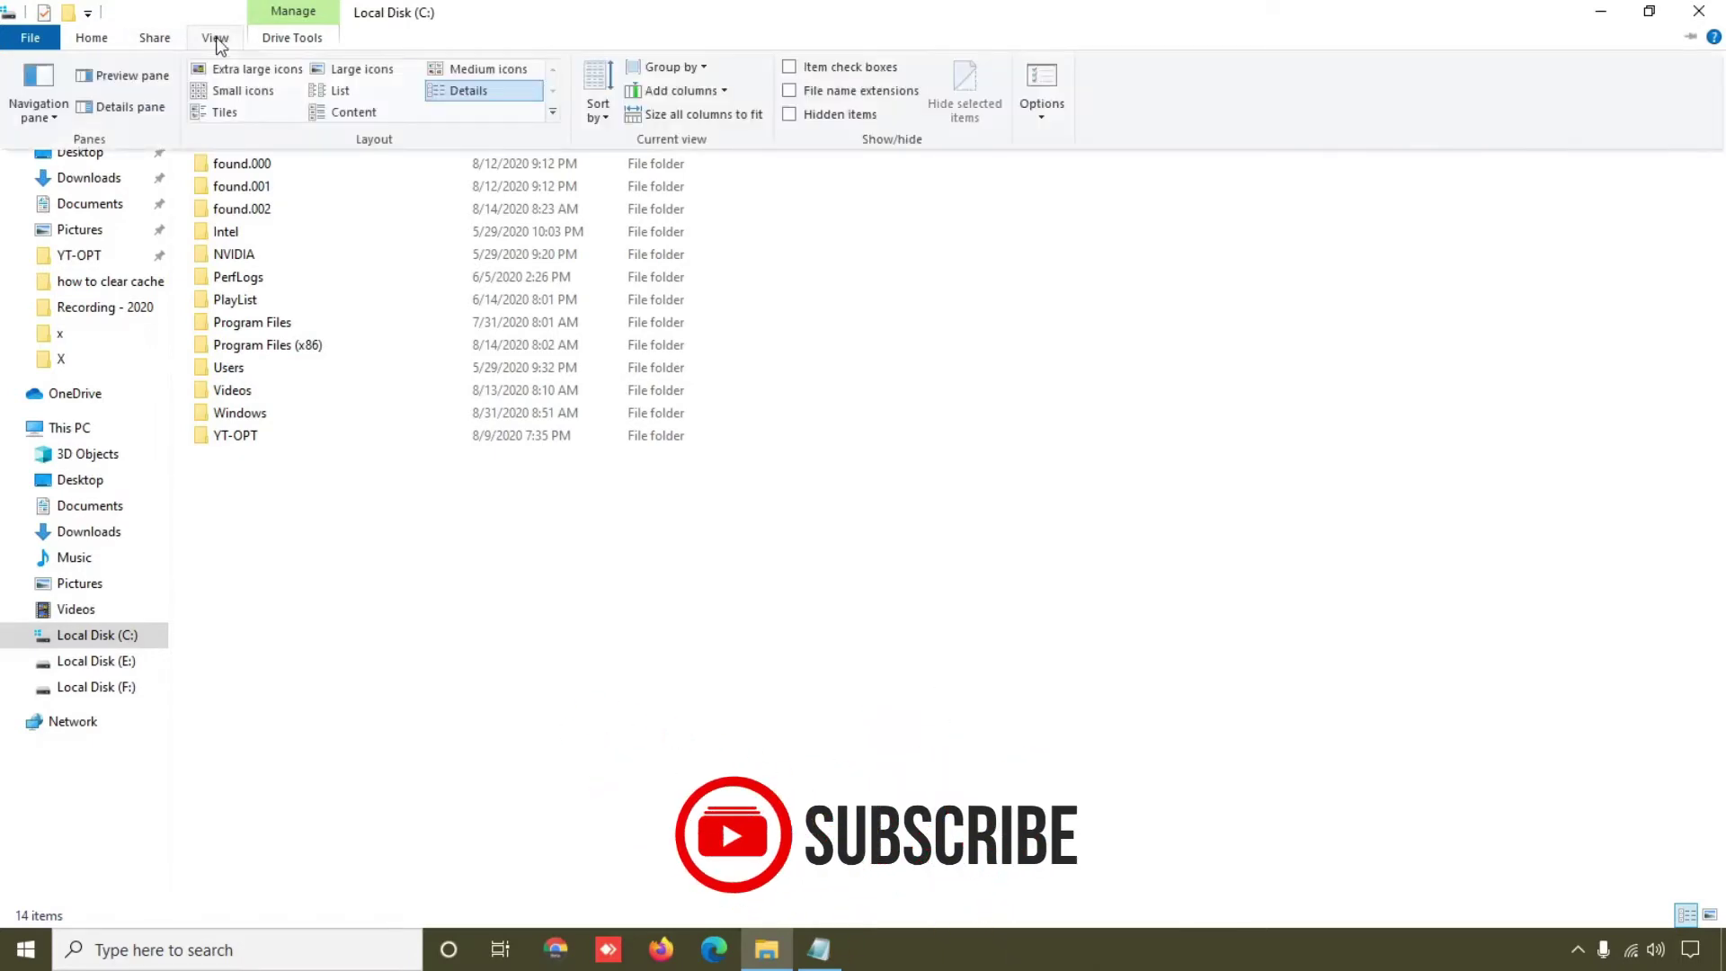
pyautogui.click(1040, 79)
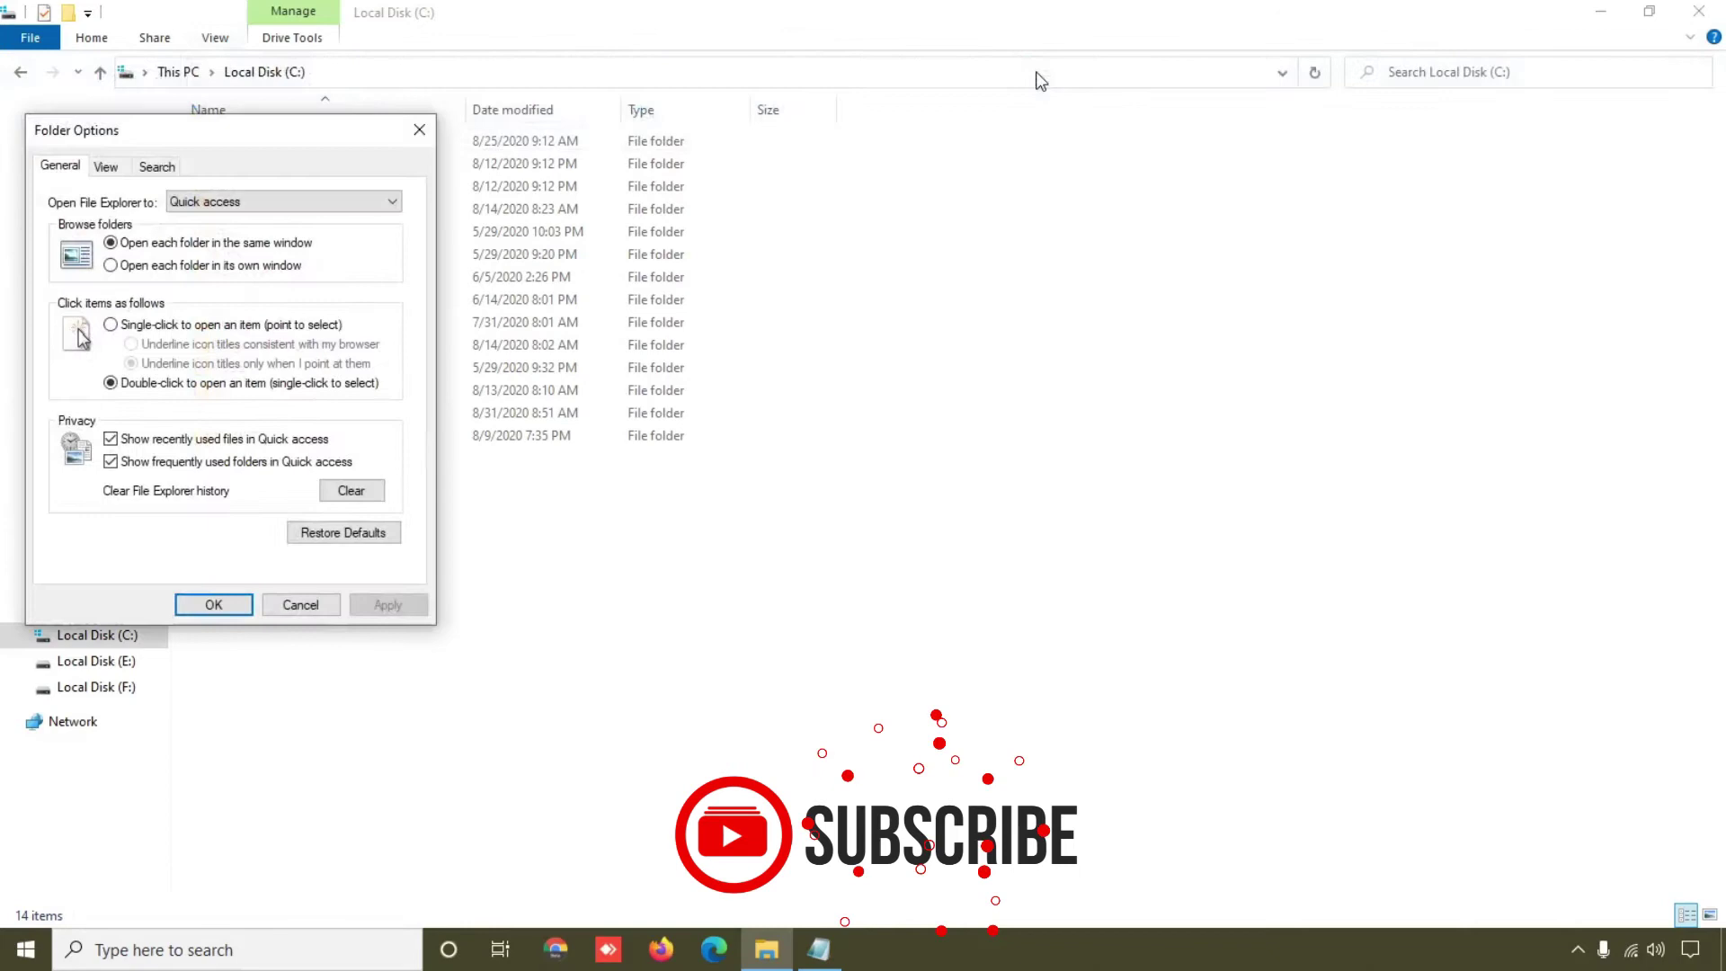
pyautogui.moveTo(273, 133); pyautogui.dragTo(632, 94)
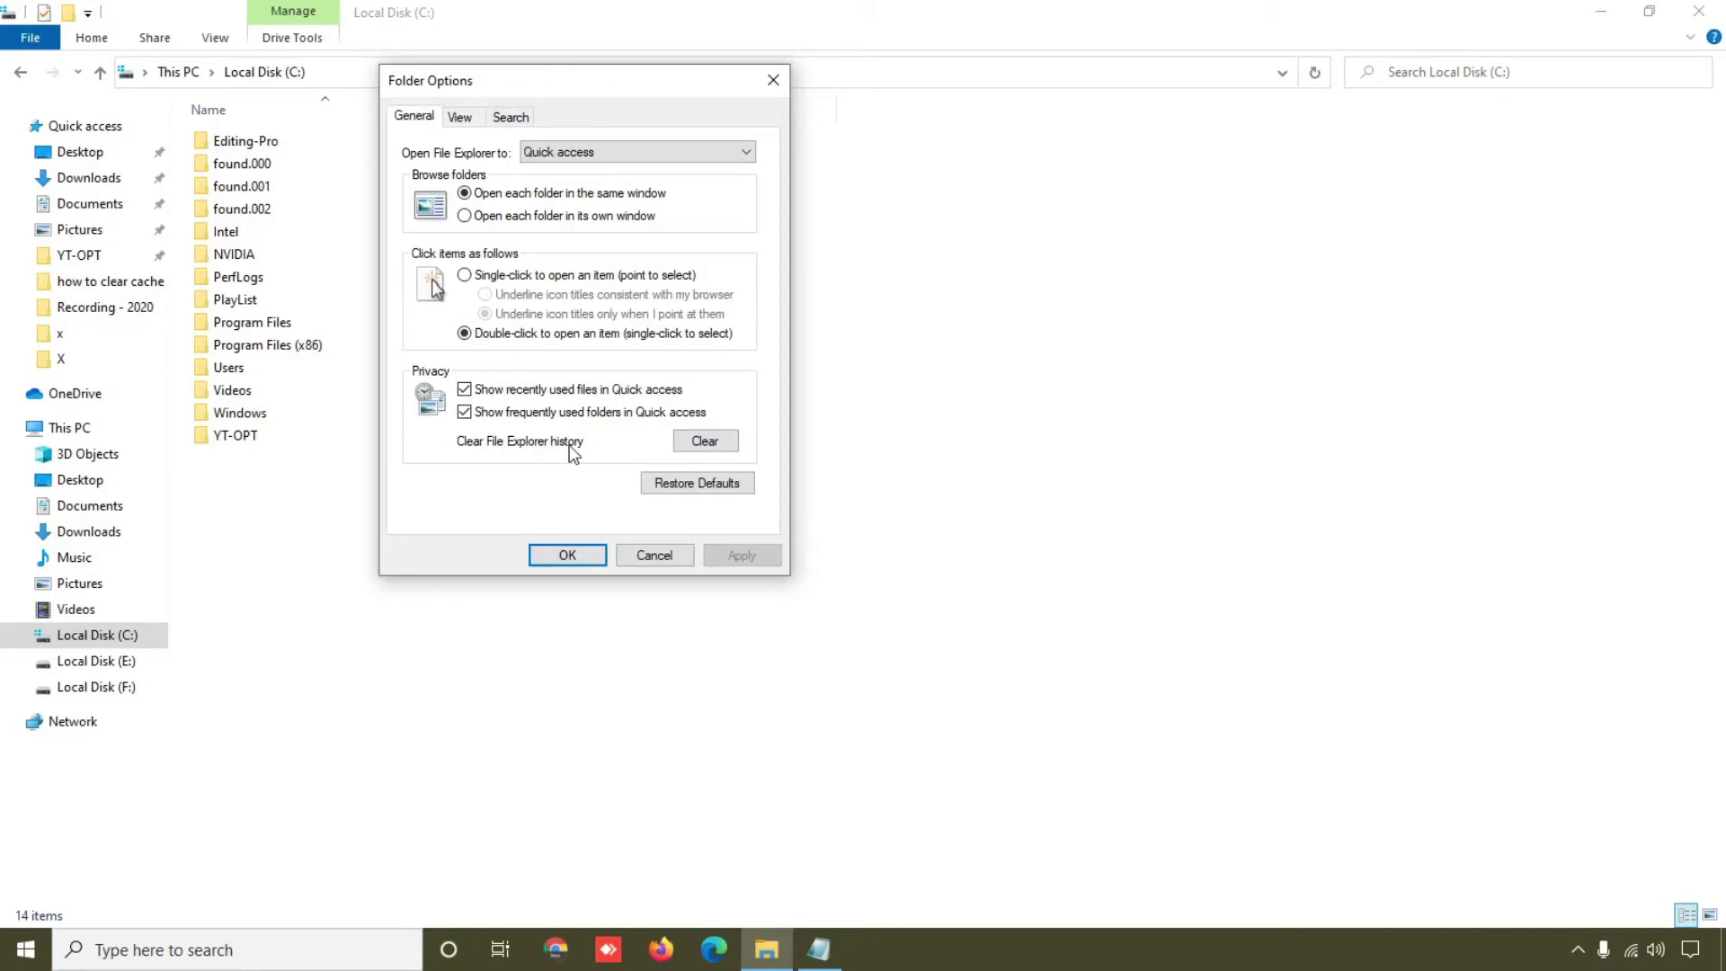
pyautogui.click(706, 441)
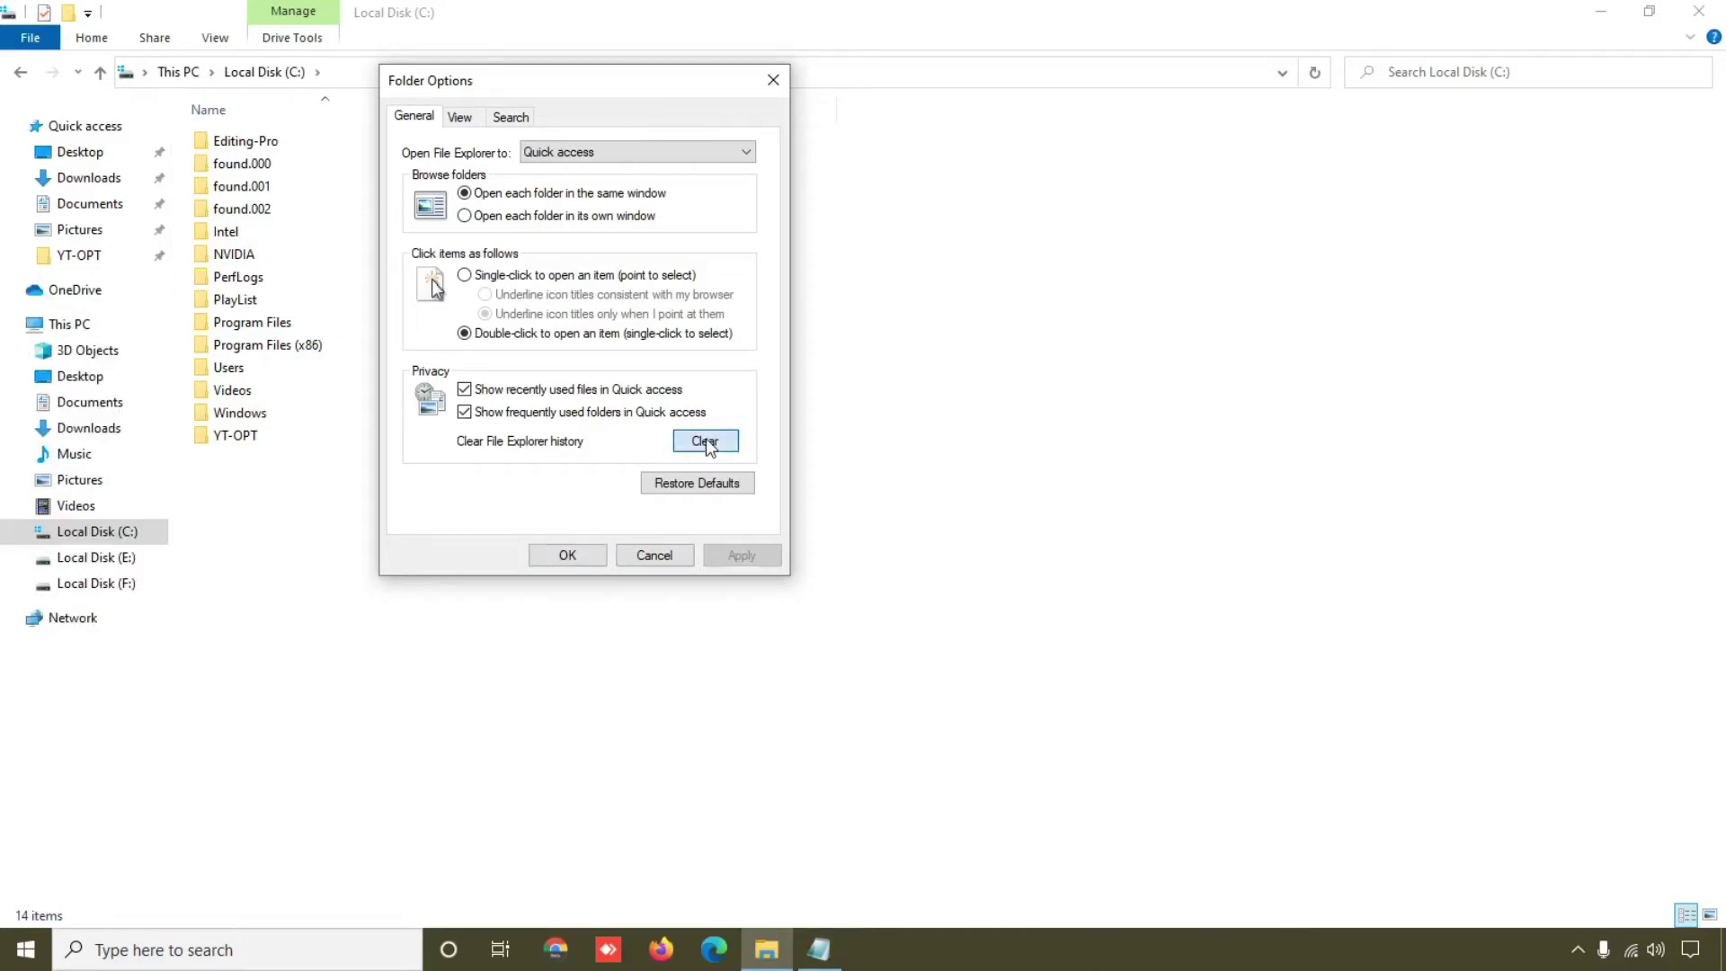
pyautogui.click(657, 555)
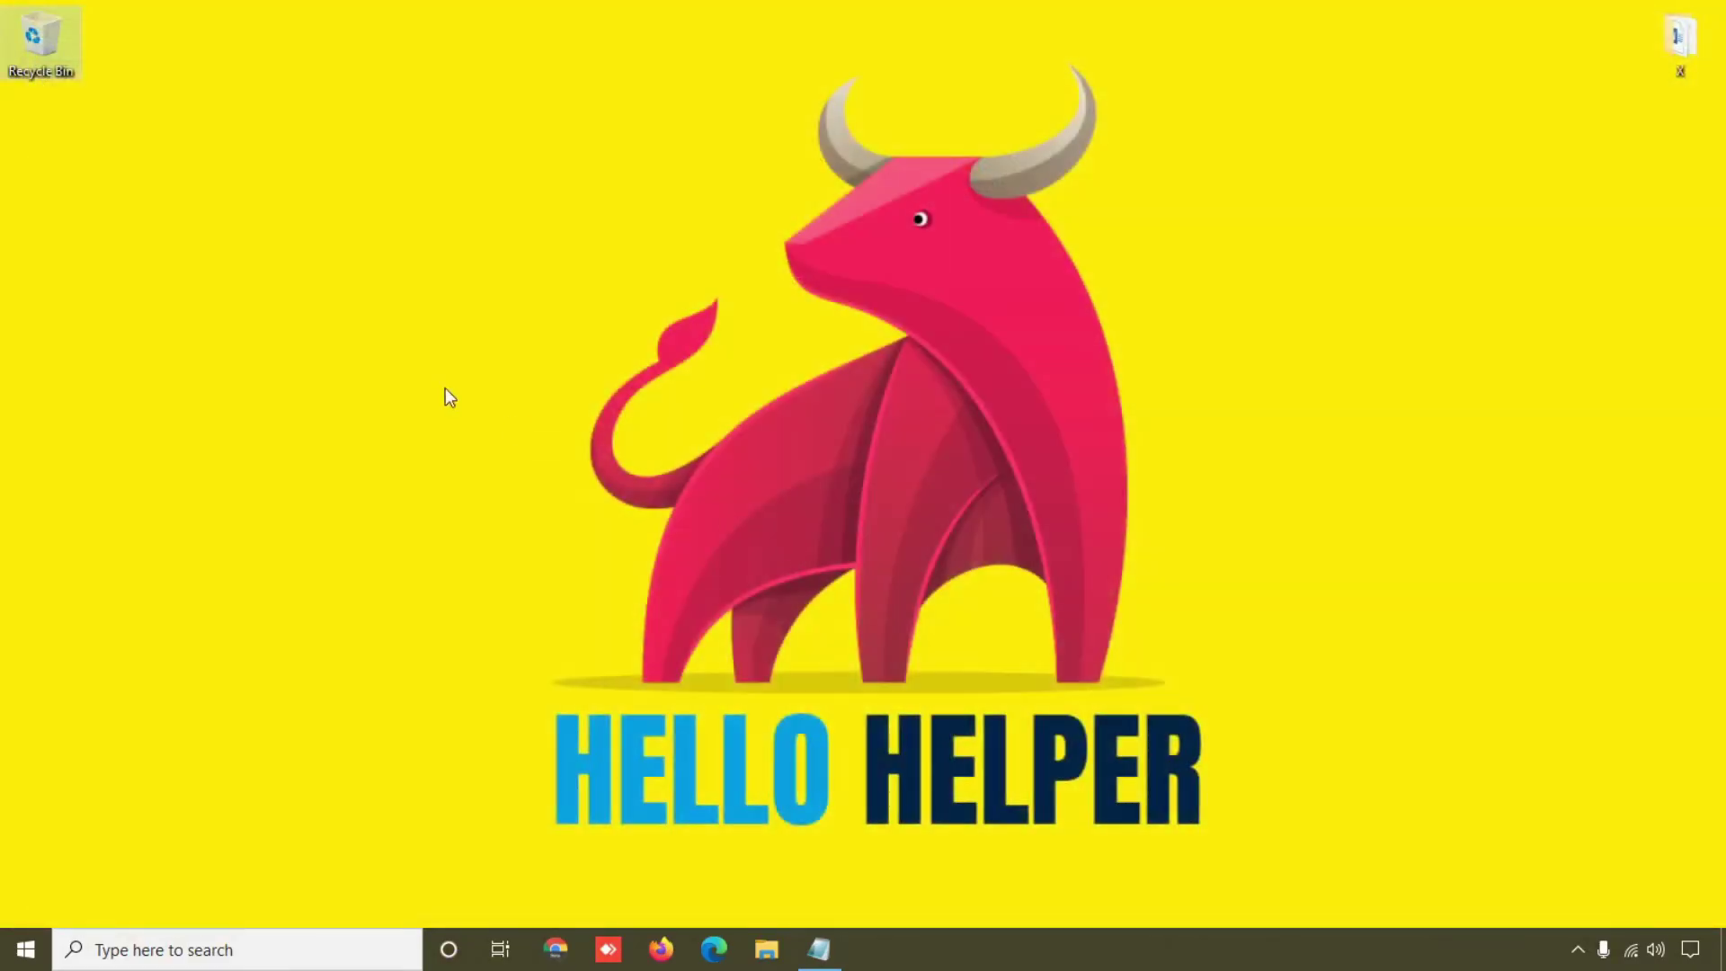
pyautogui.rightClick(445, 388)
# Refresh the desktop and open Chrome's Settings from the three-dot menu.
pyautogui.click(493, 454)
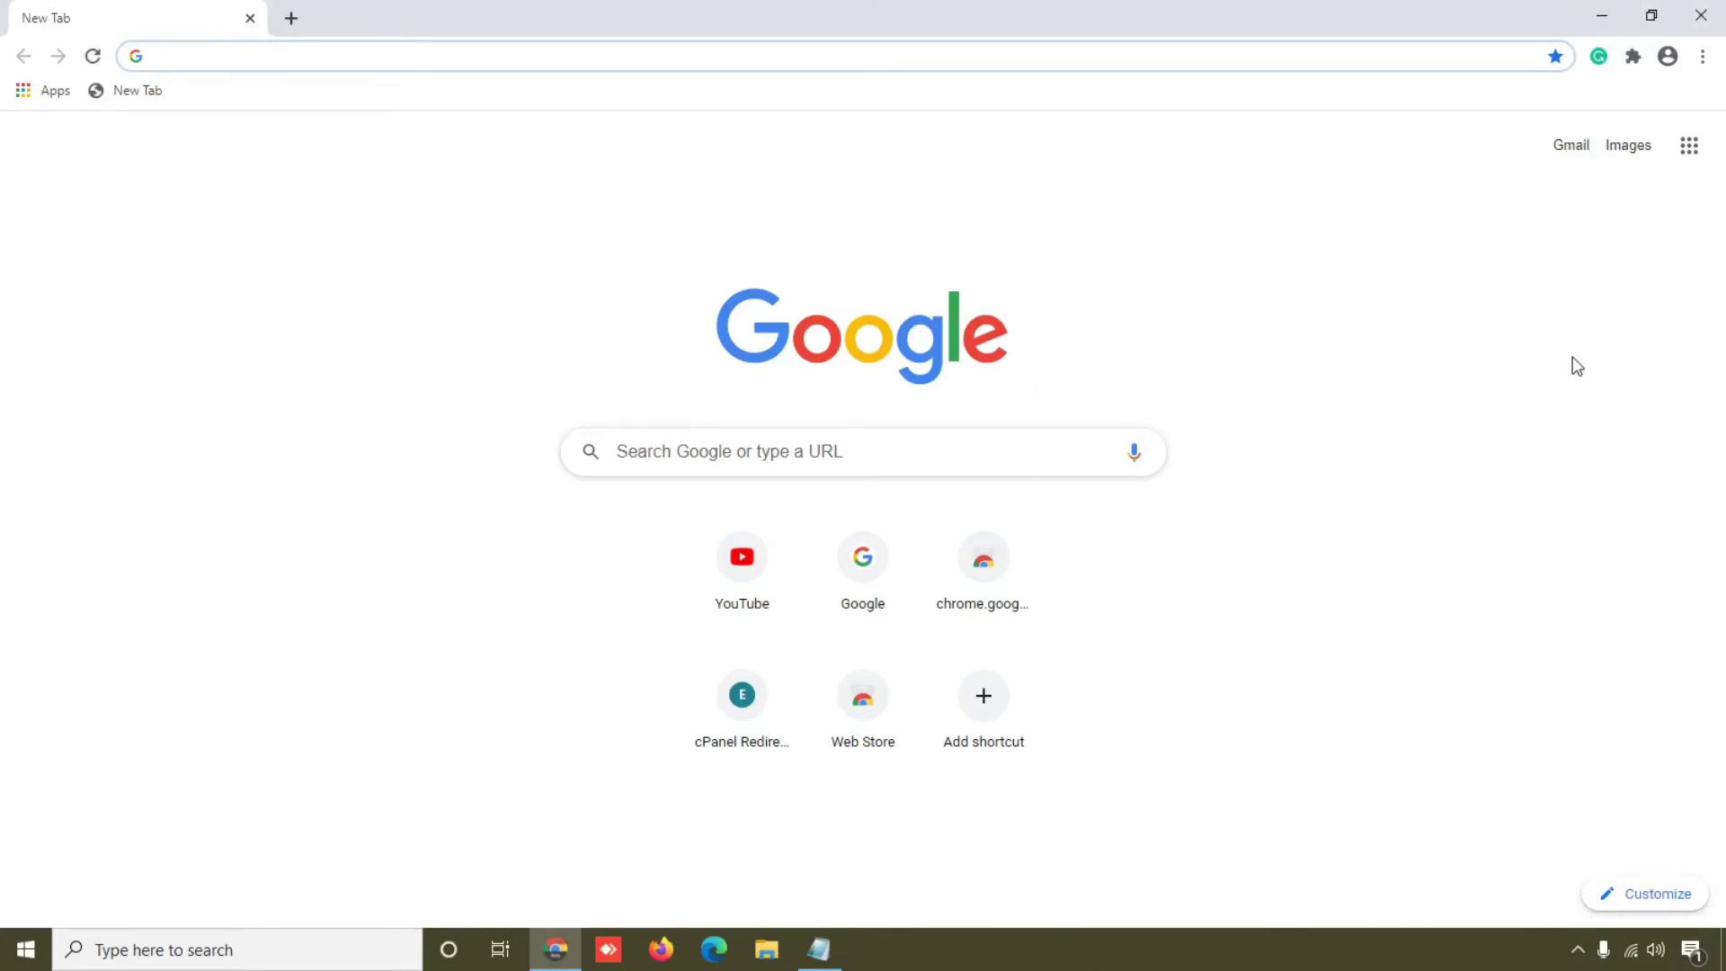
pyautogui.click(1701, 65)
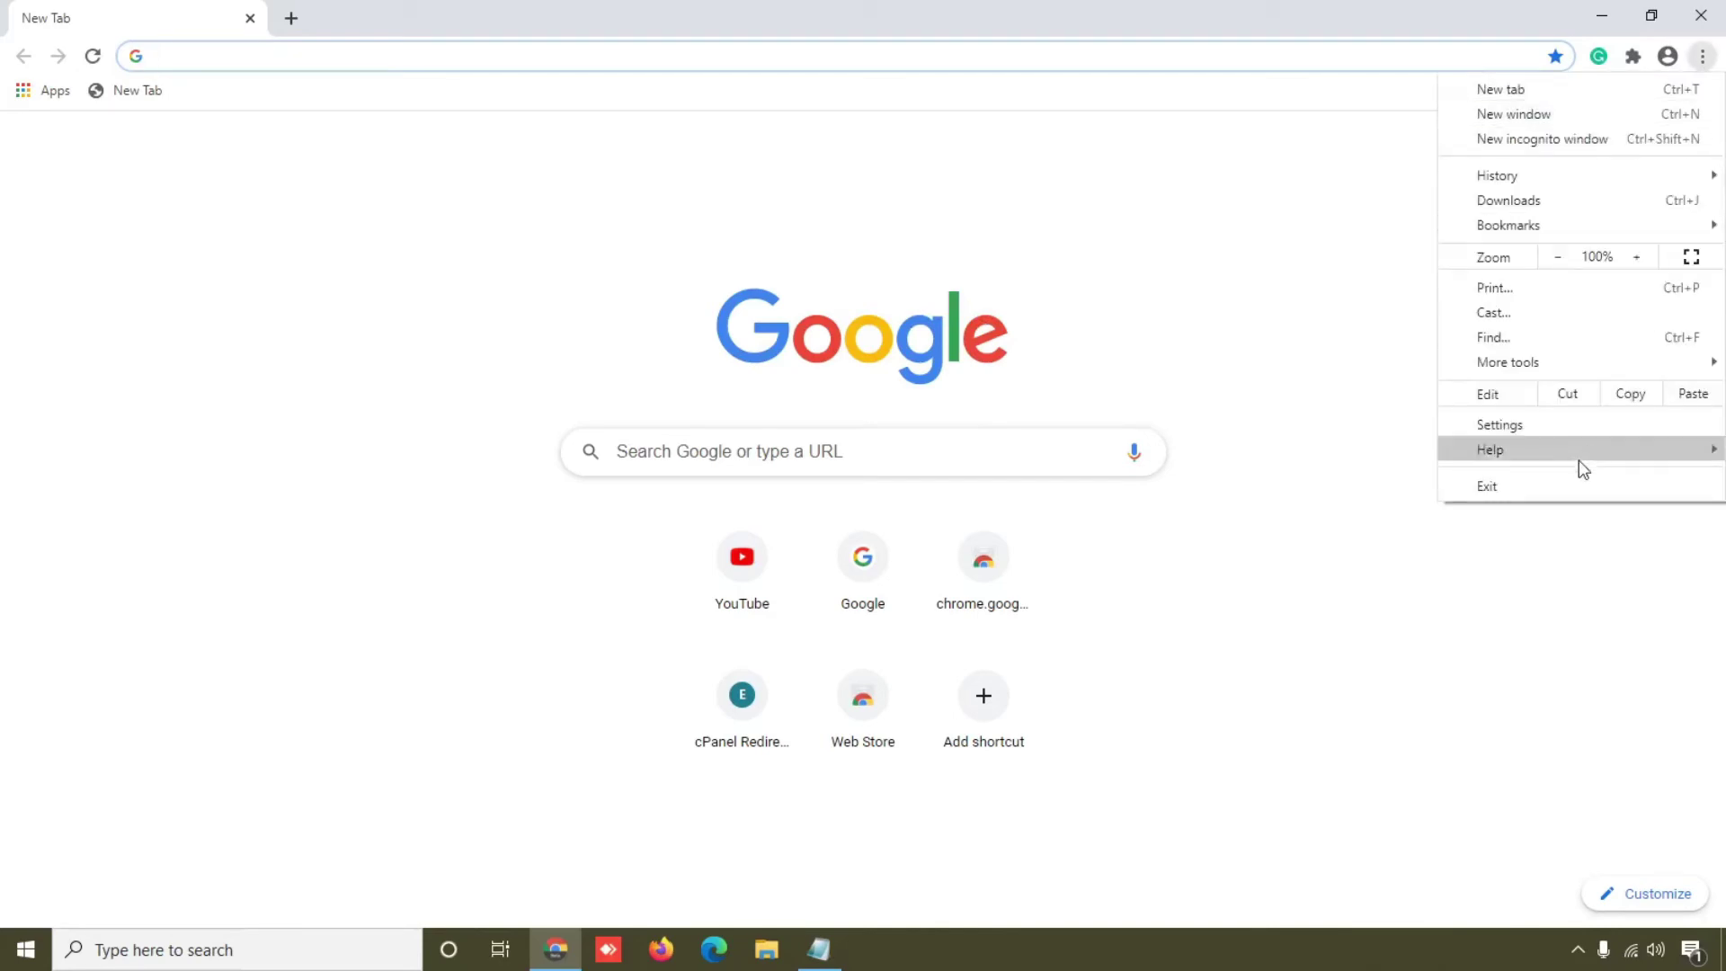
pyautogui.click(1505, 422)
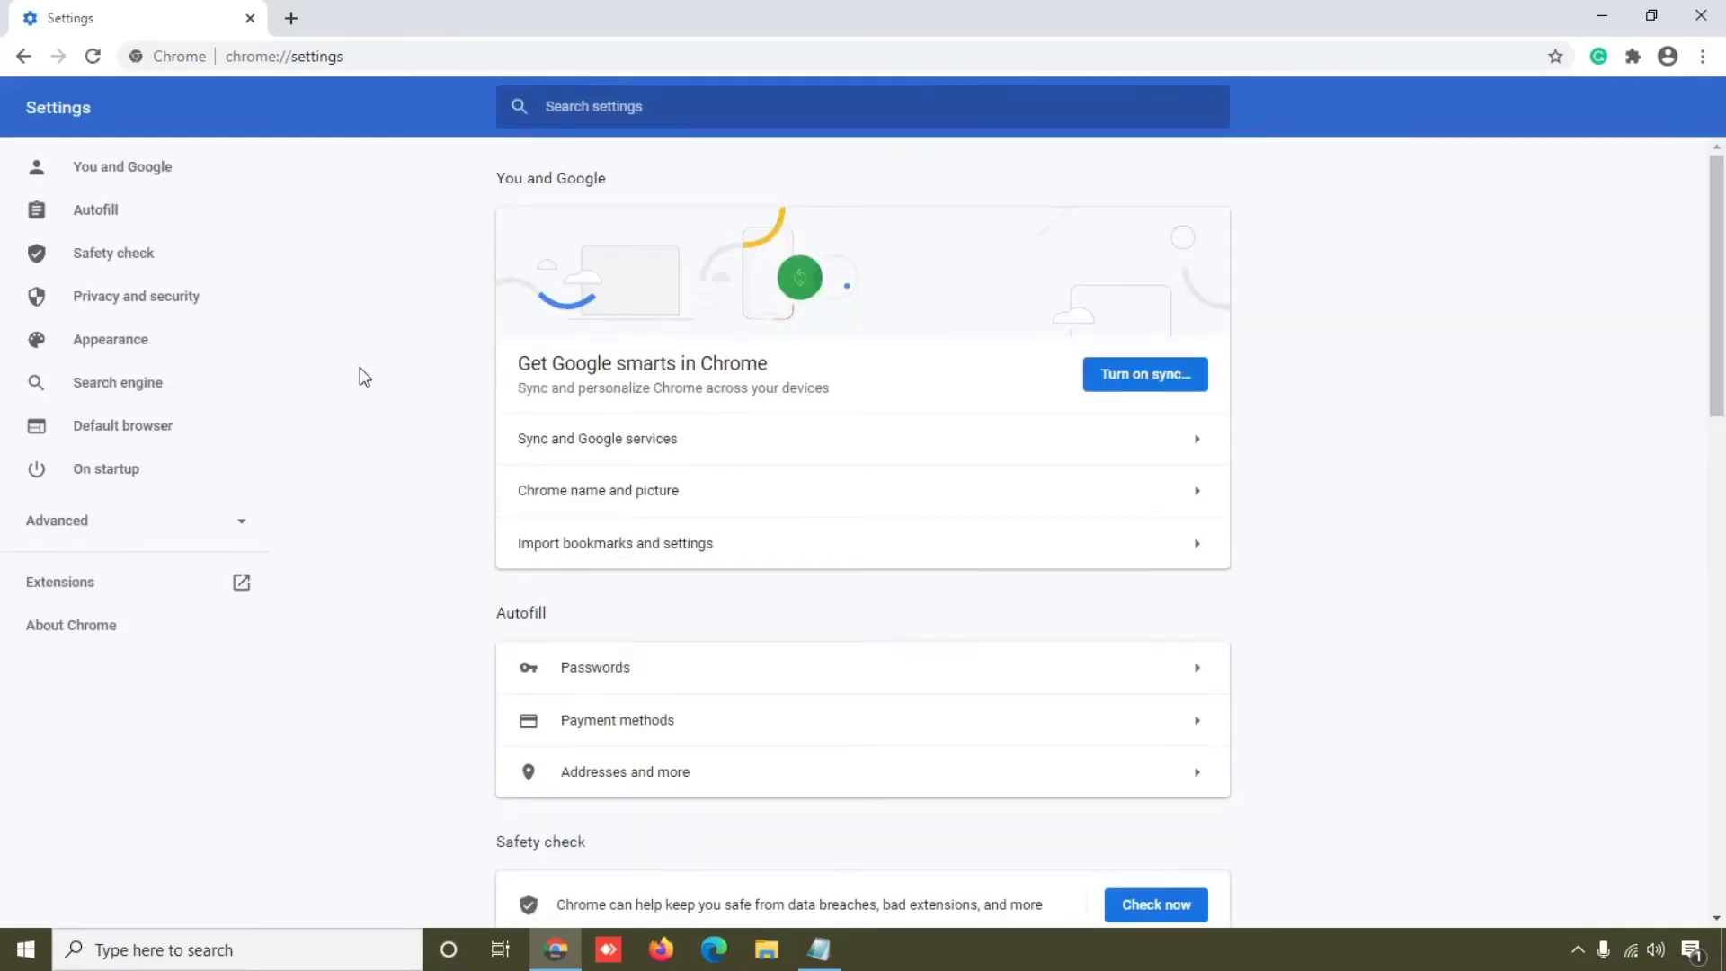
# Clear the last hour's browsing history, download history, cookies and cached files on the Advanced tab.
pyautogui.click(94, 301)
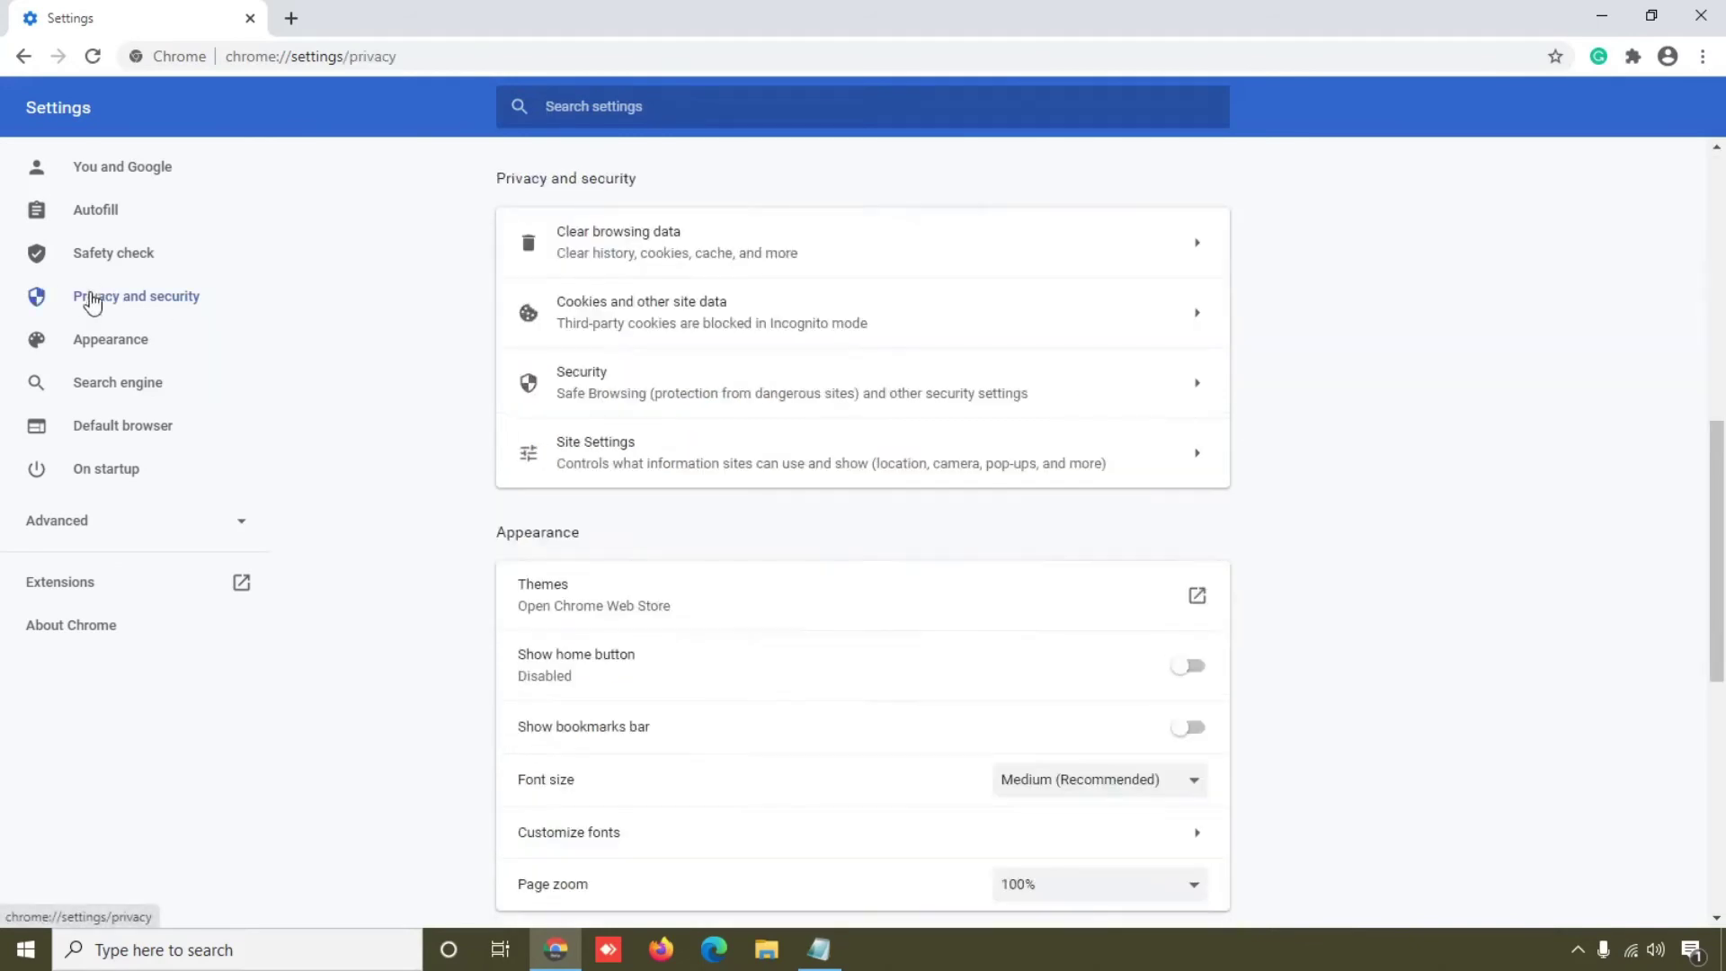
pyautogui.click(659, 250)
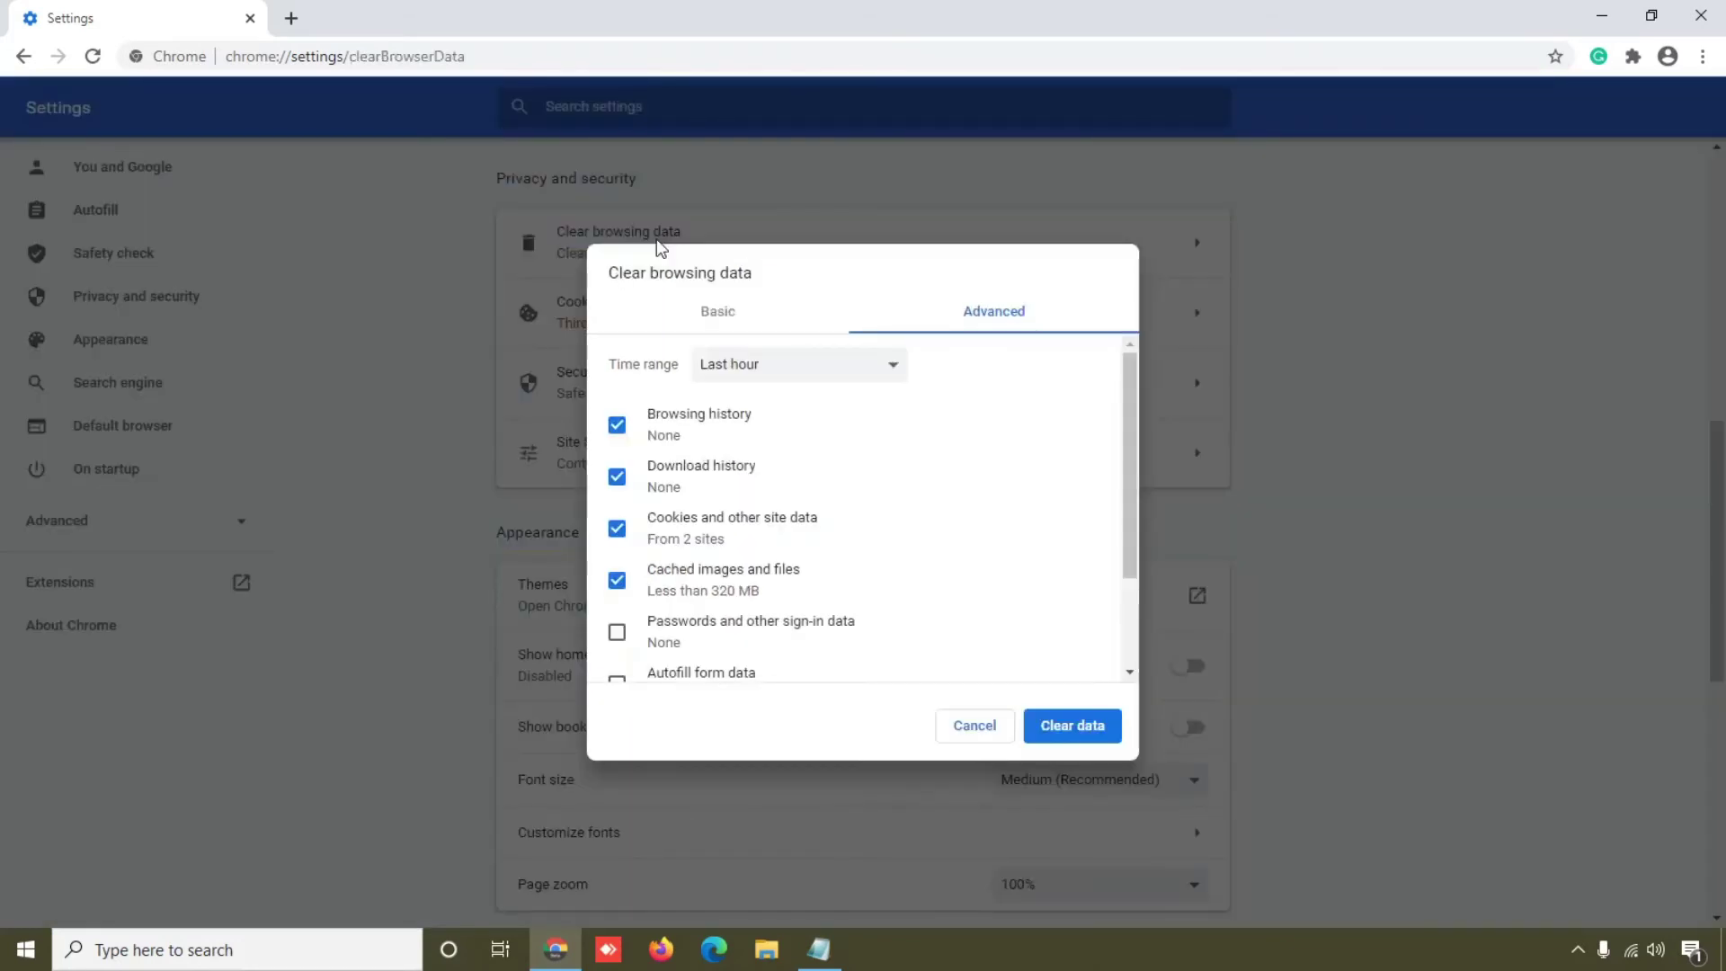
pyautogui.click(753, 316)
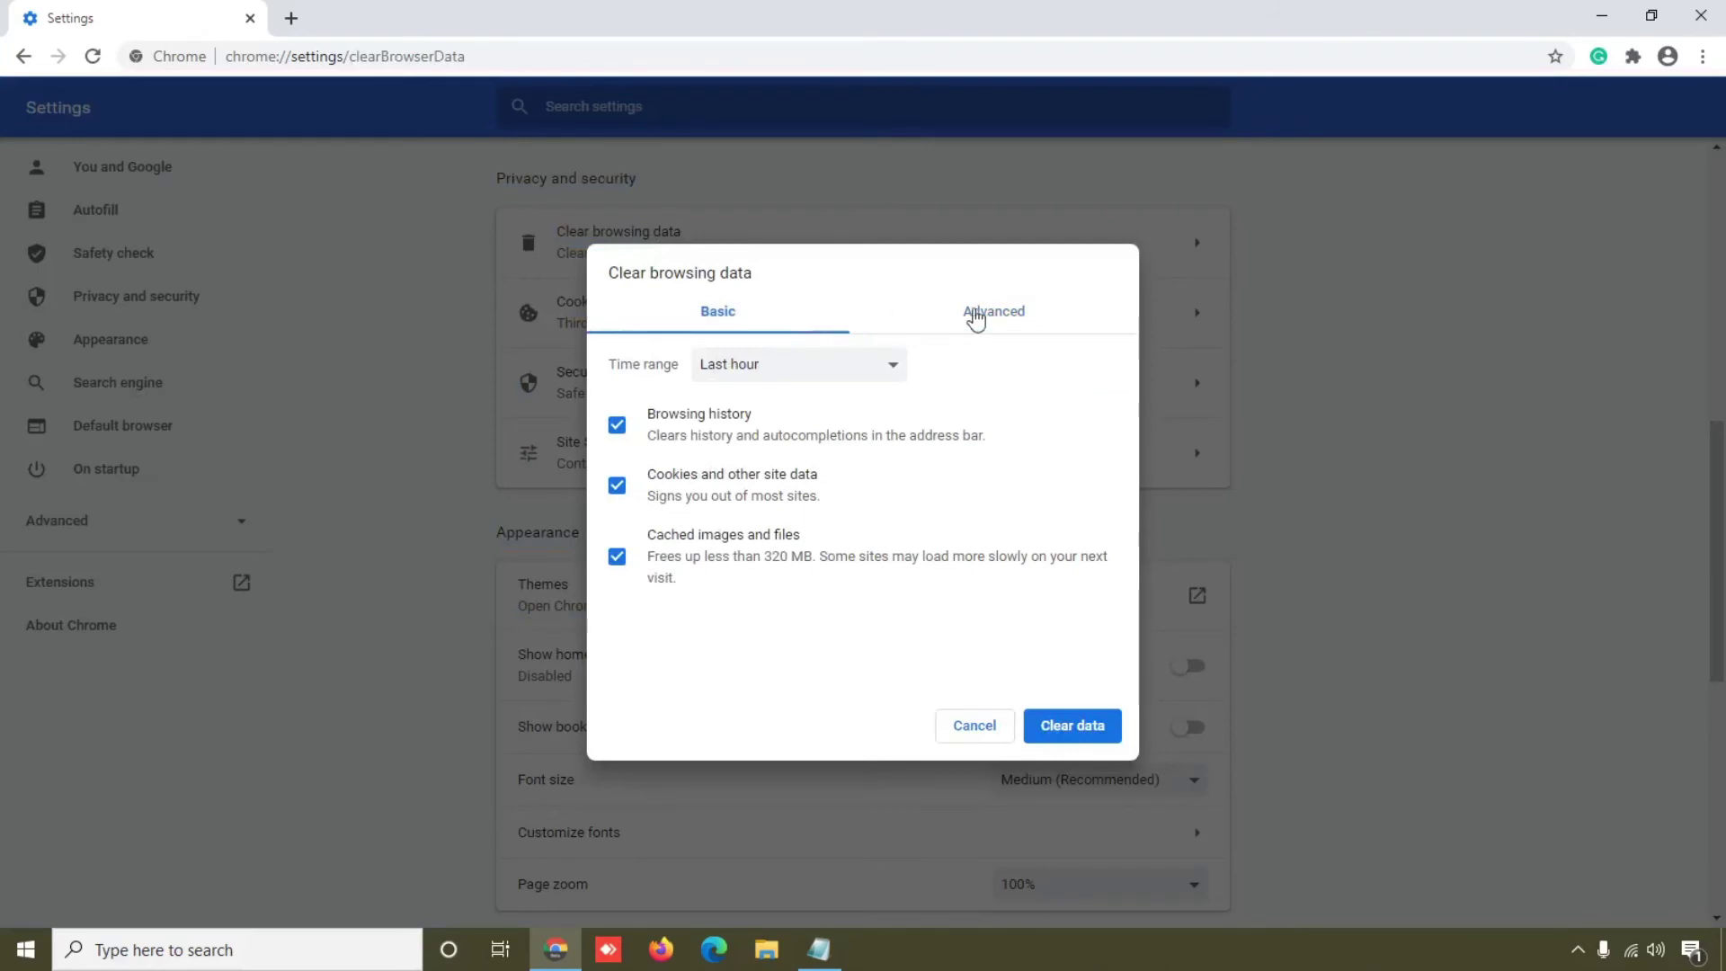
pyautogui.click(988, 319)
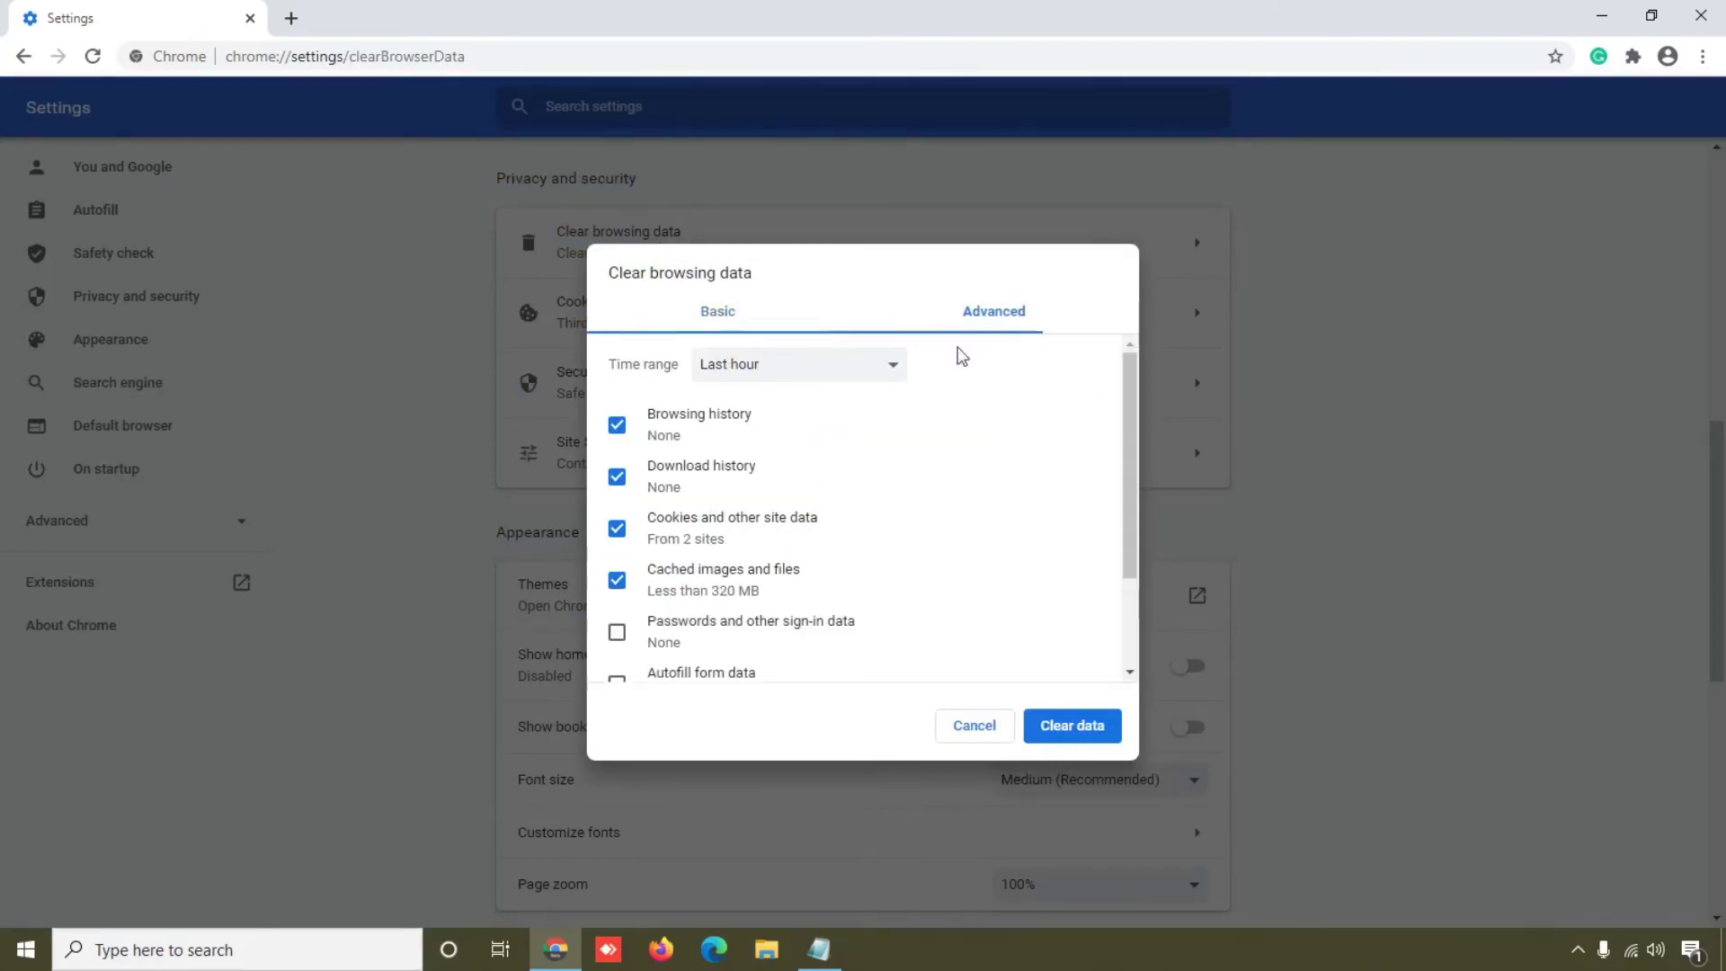
pyautogui.click(734, 322)
pyautogui.click(997, 316)
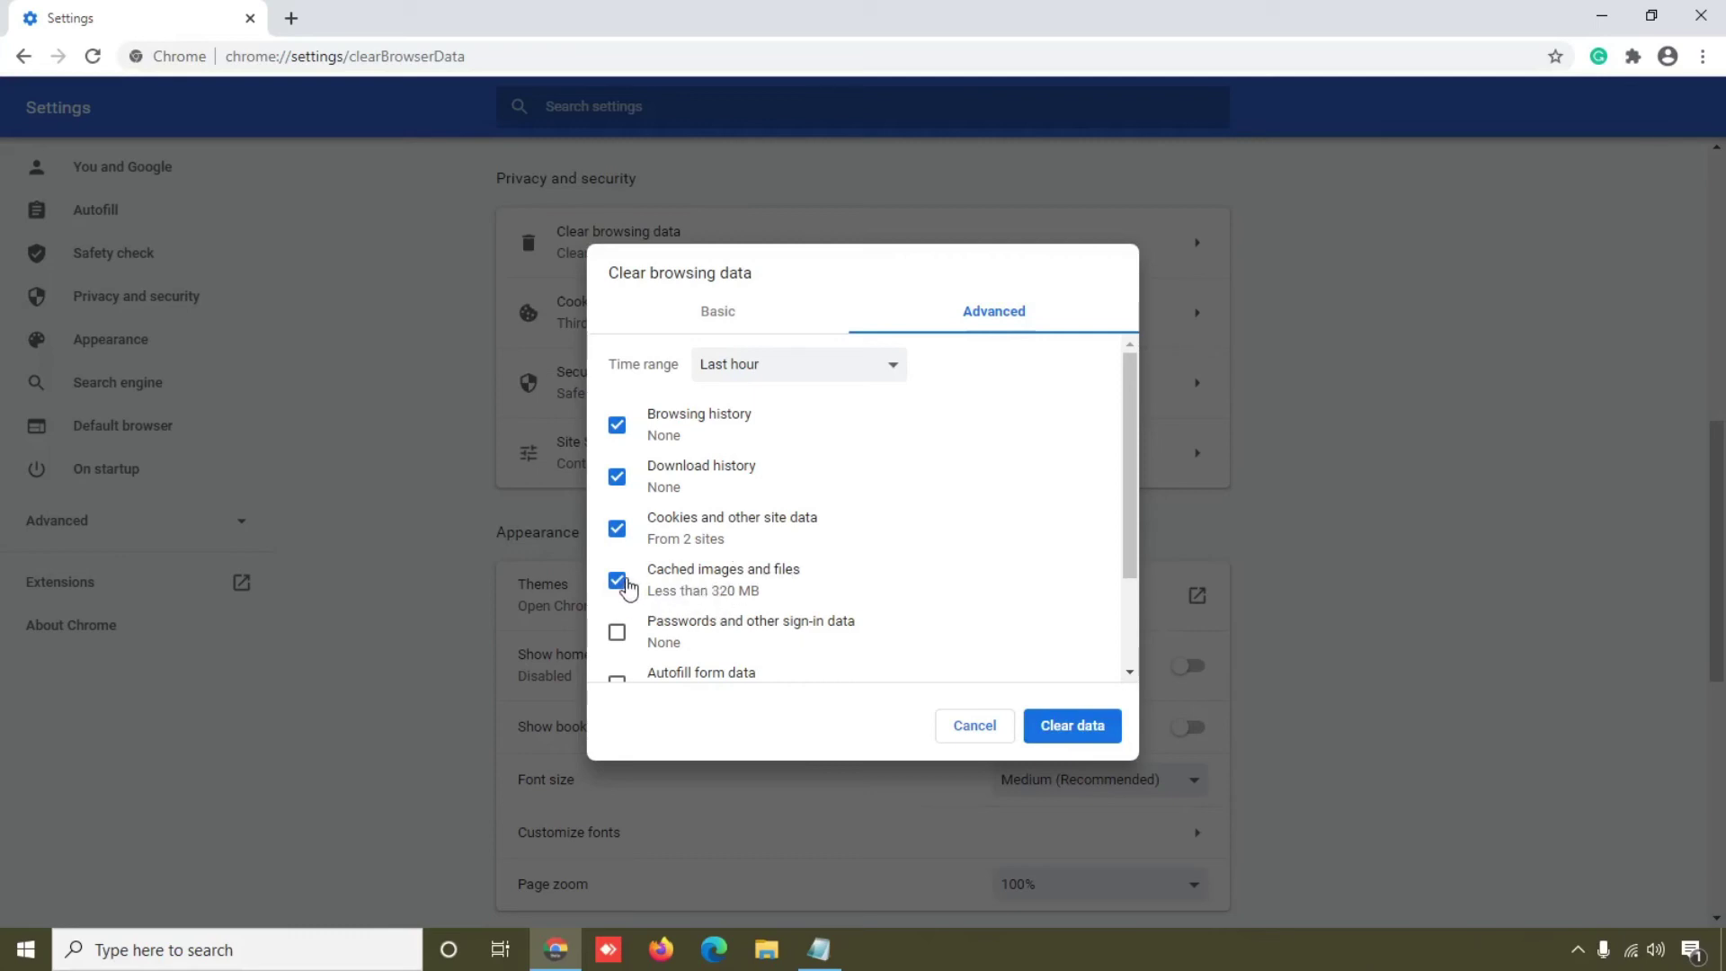
pyautogui.click(1072, 726)
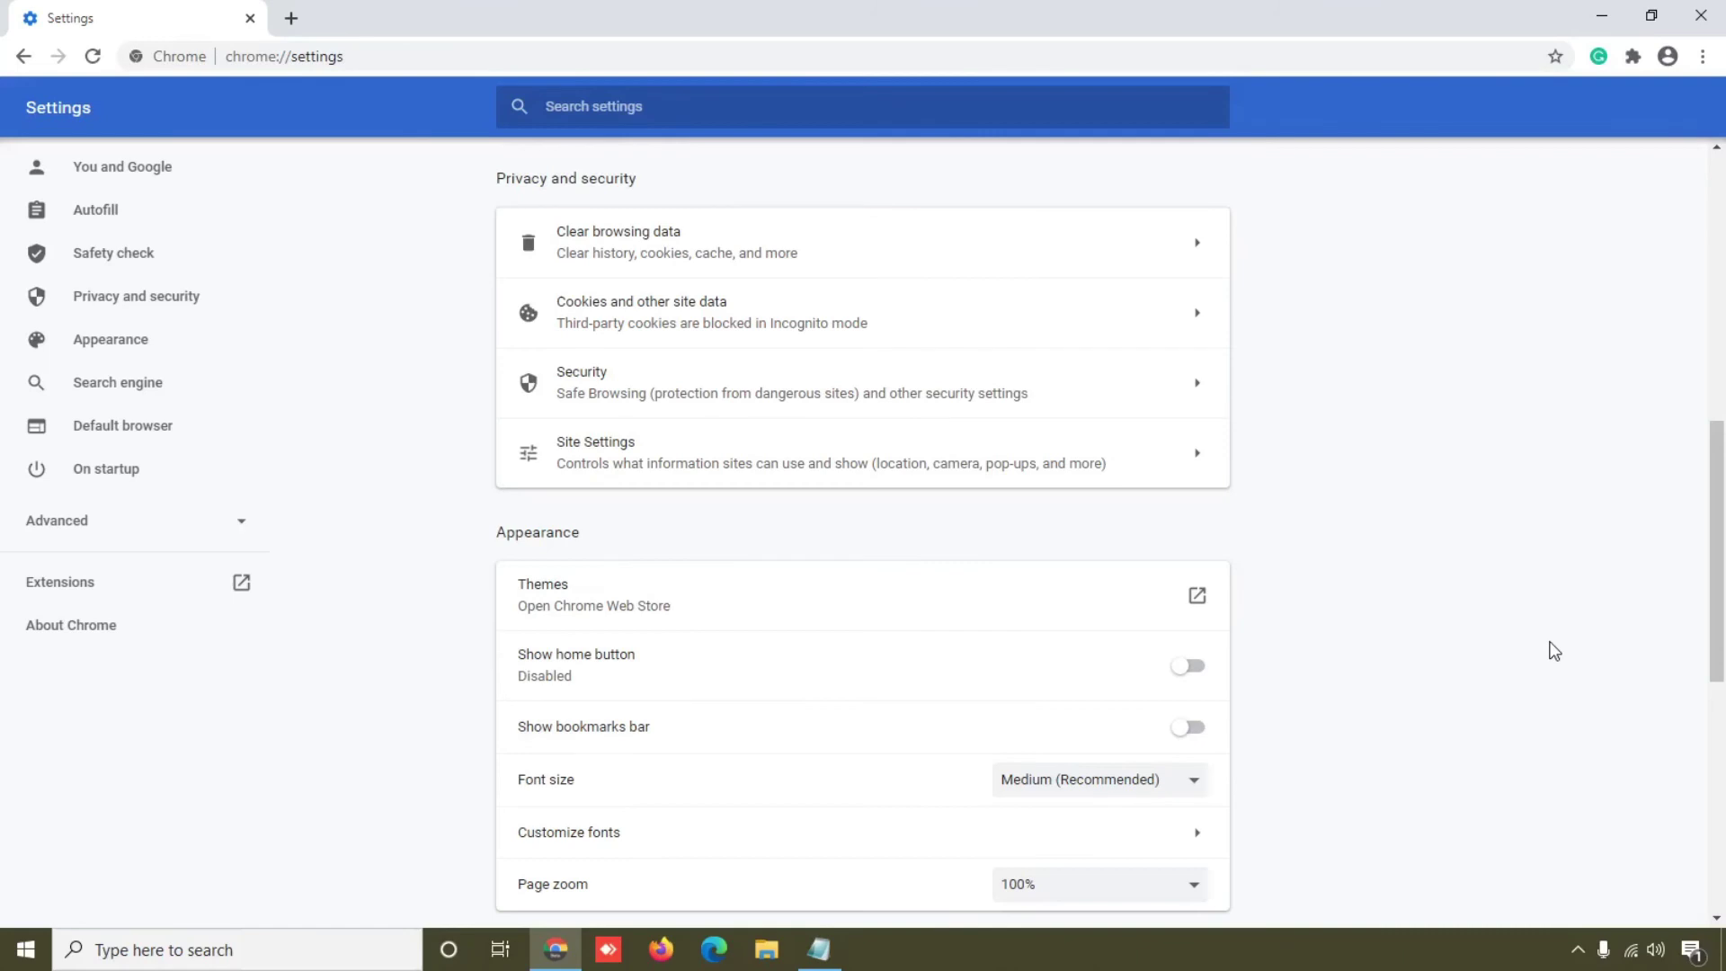